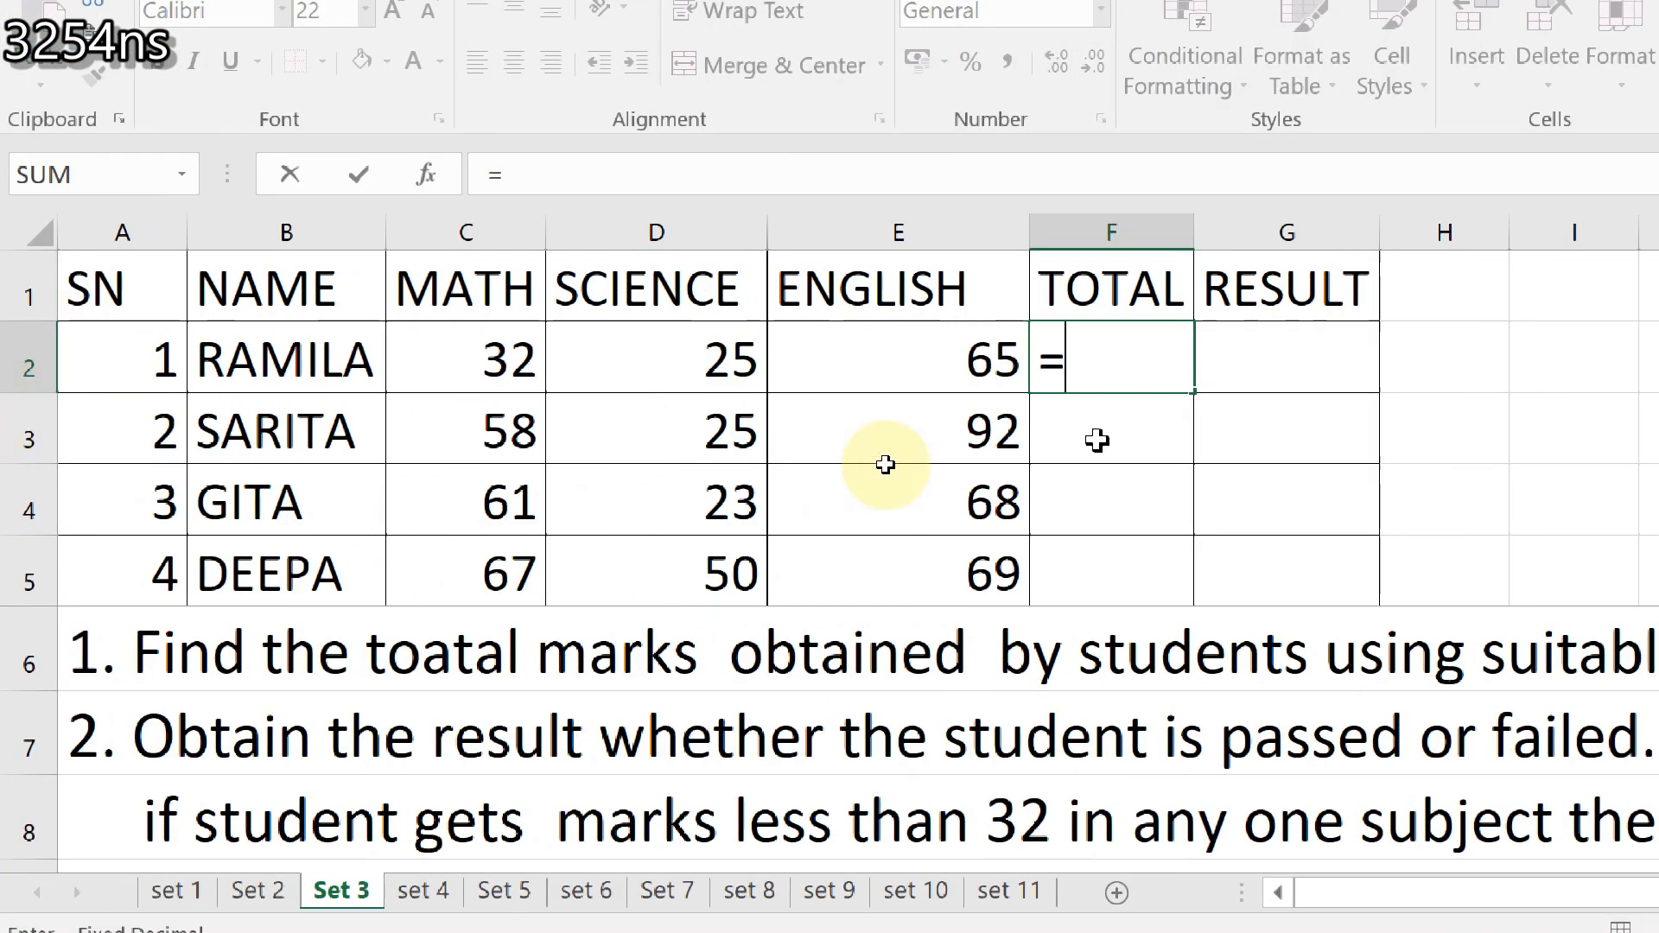
Enter the formula =SUM(C2:E2) in cell F2 to total the first student's marks
text(su)
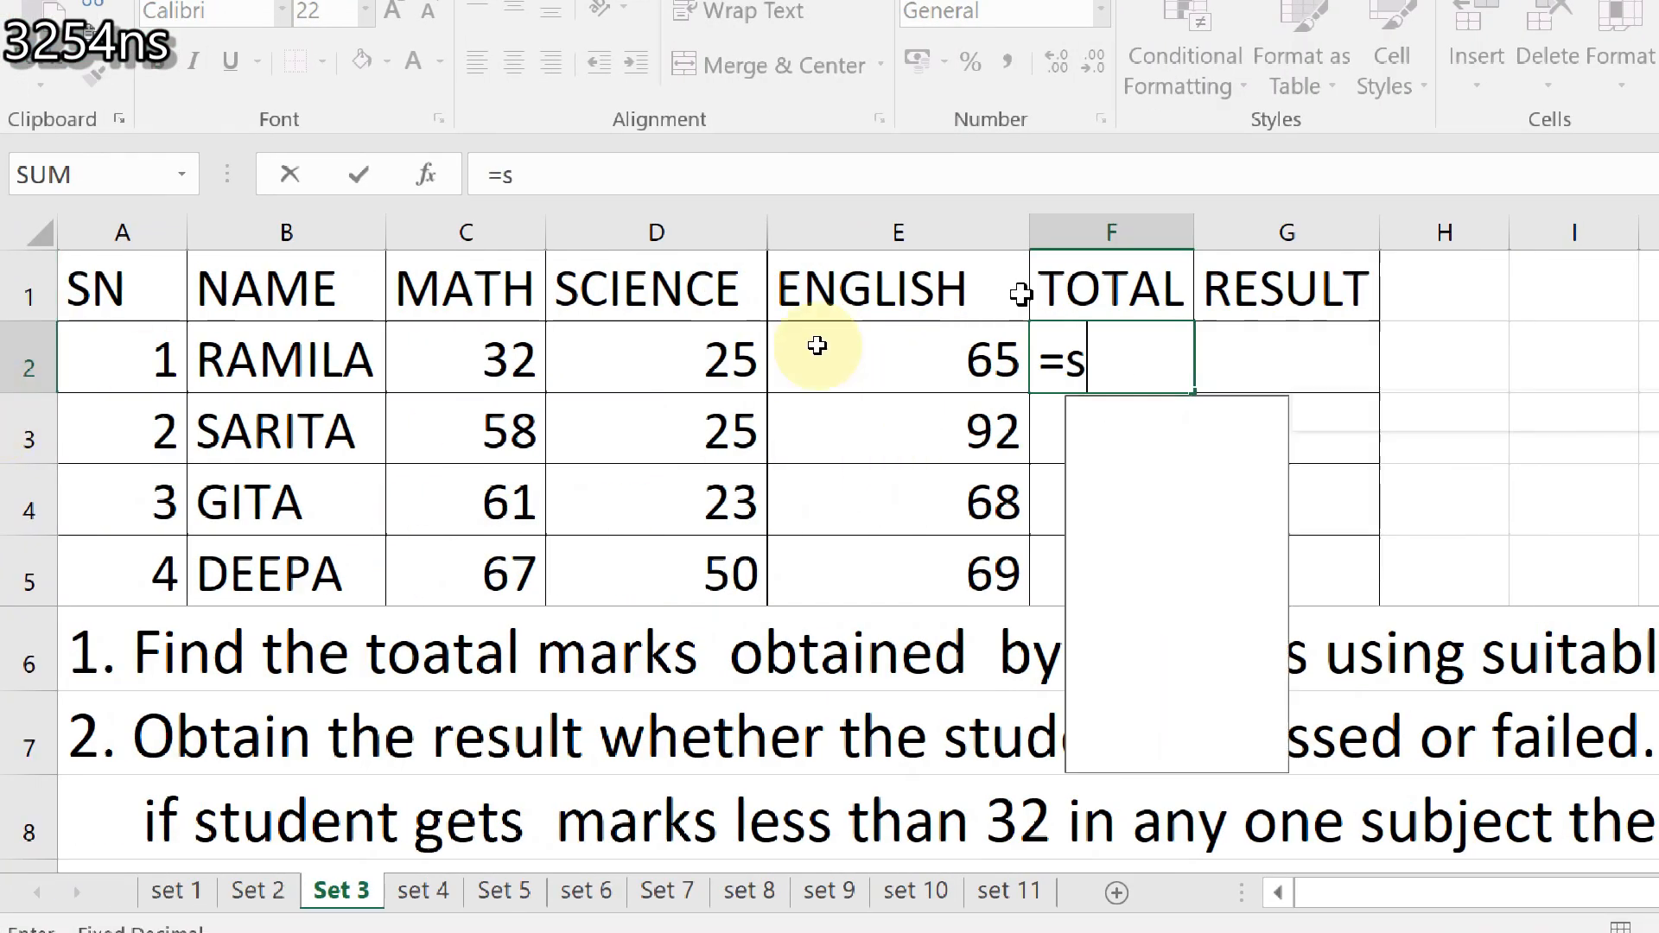
text(m()
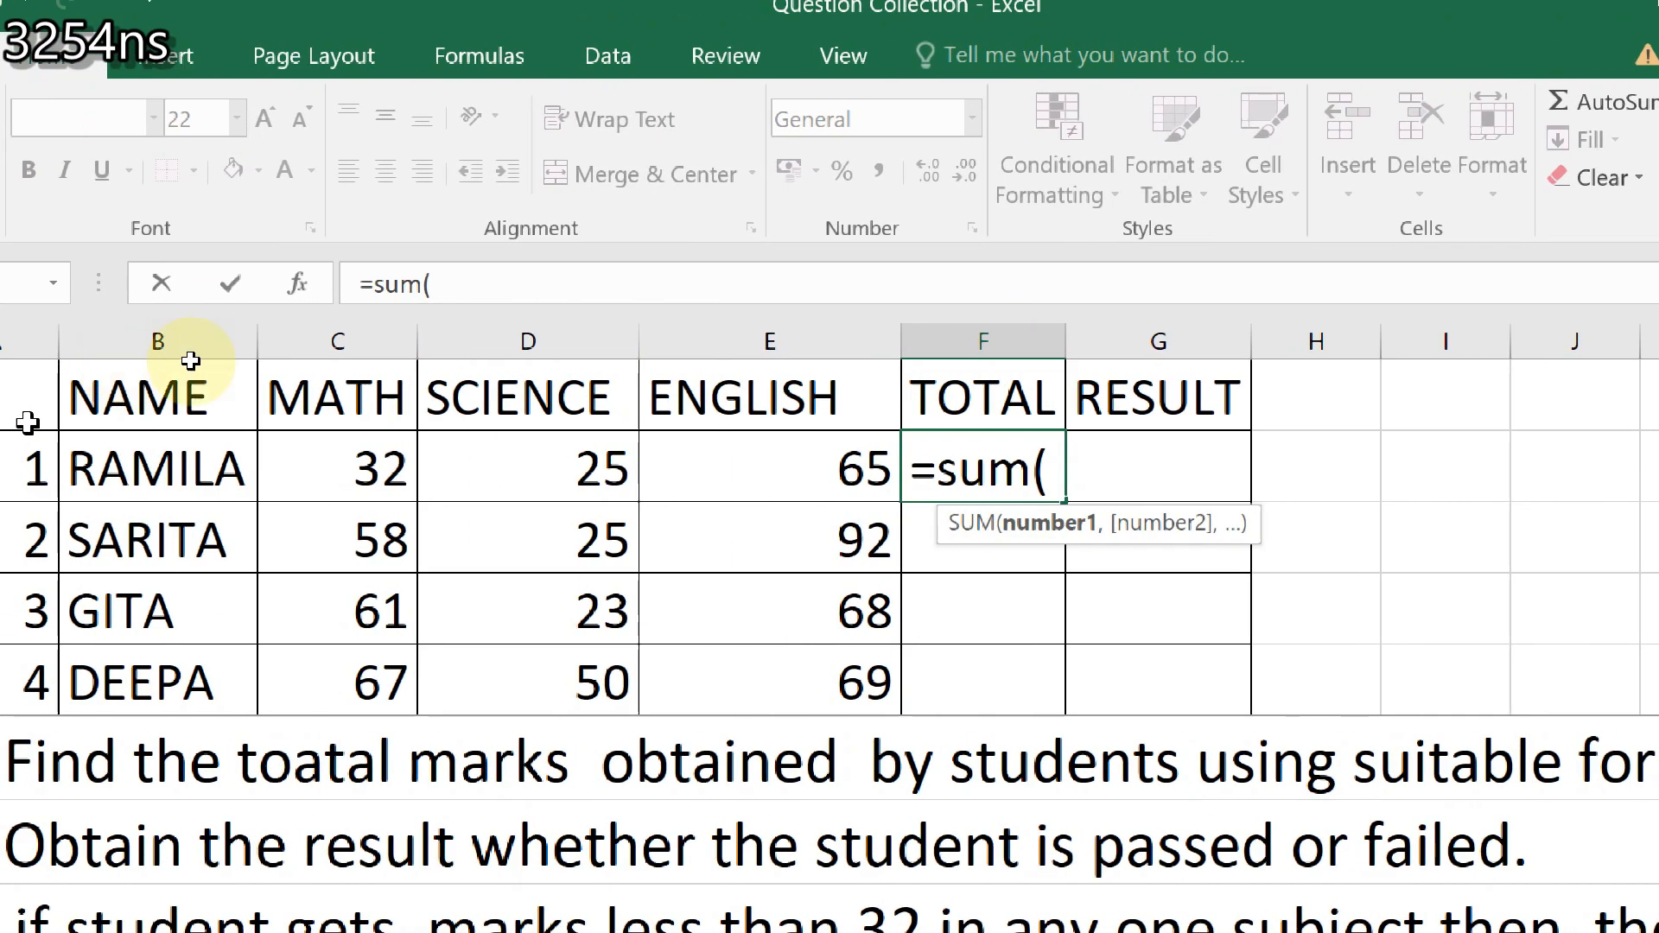
click(371, 486)
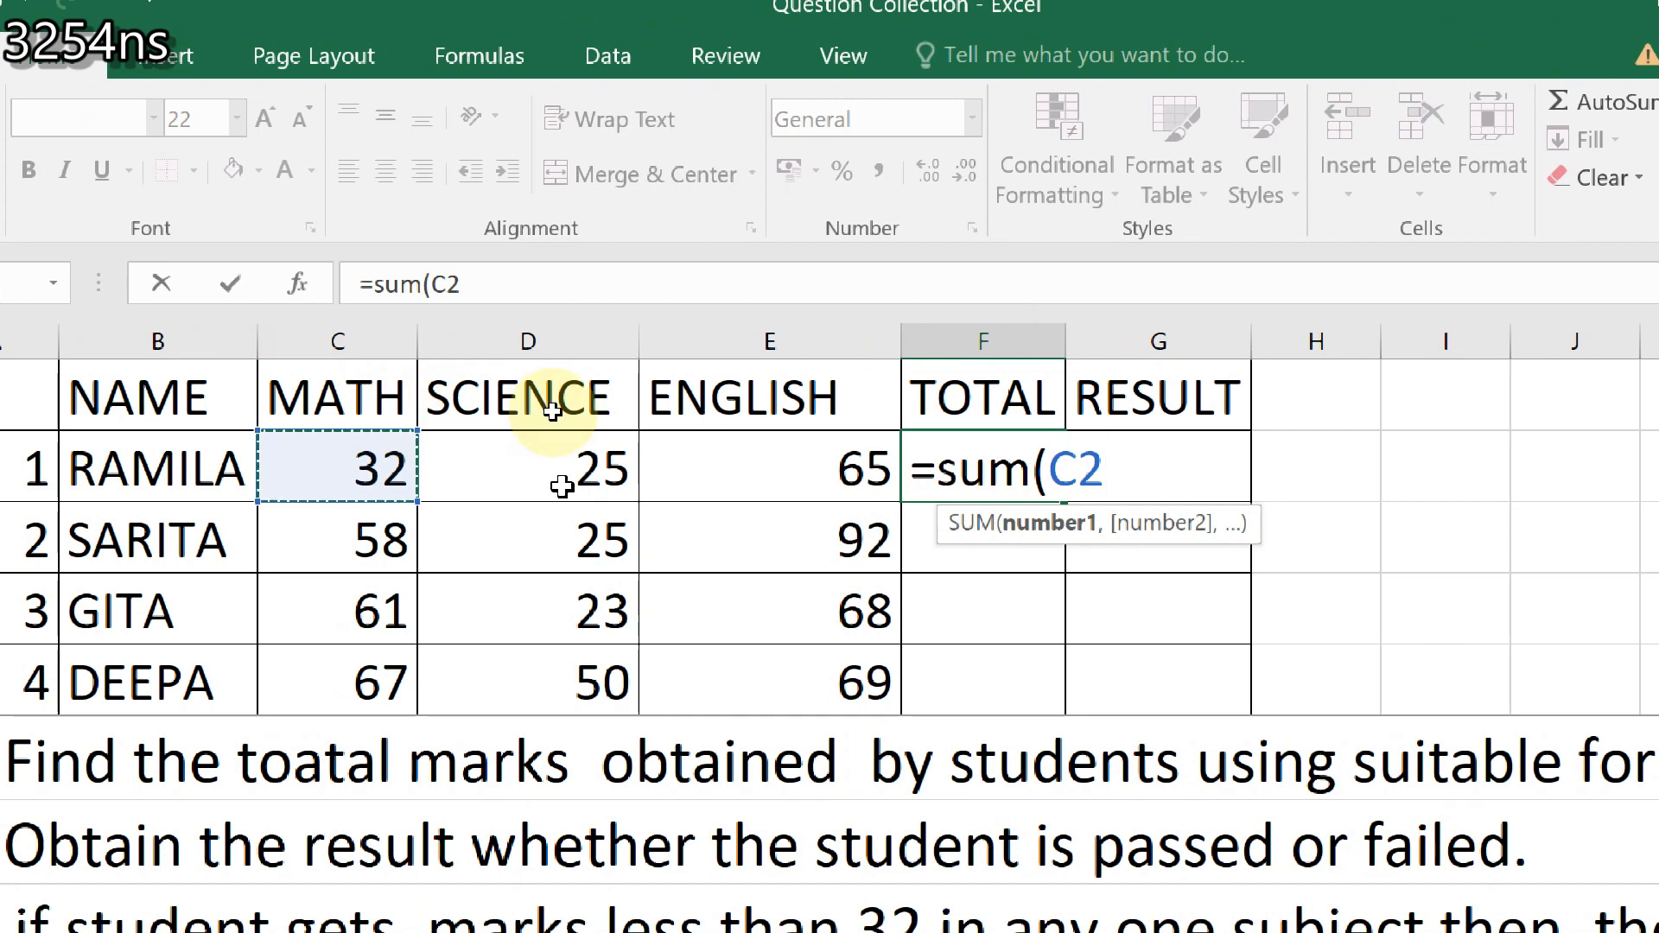
drag(338, 471, 798, 478)
text())
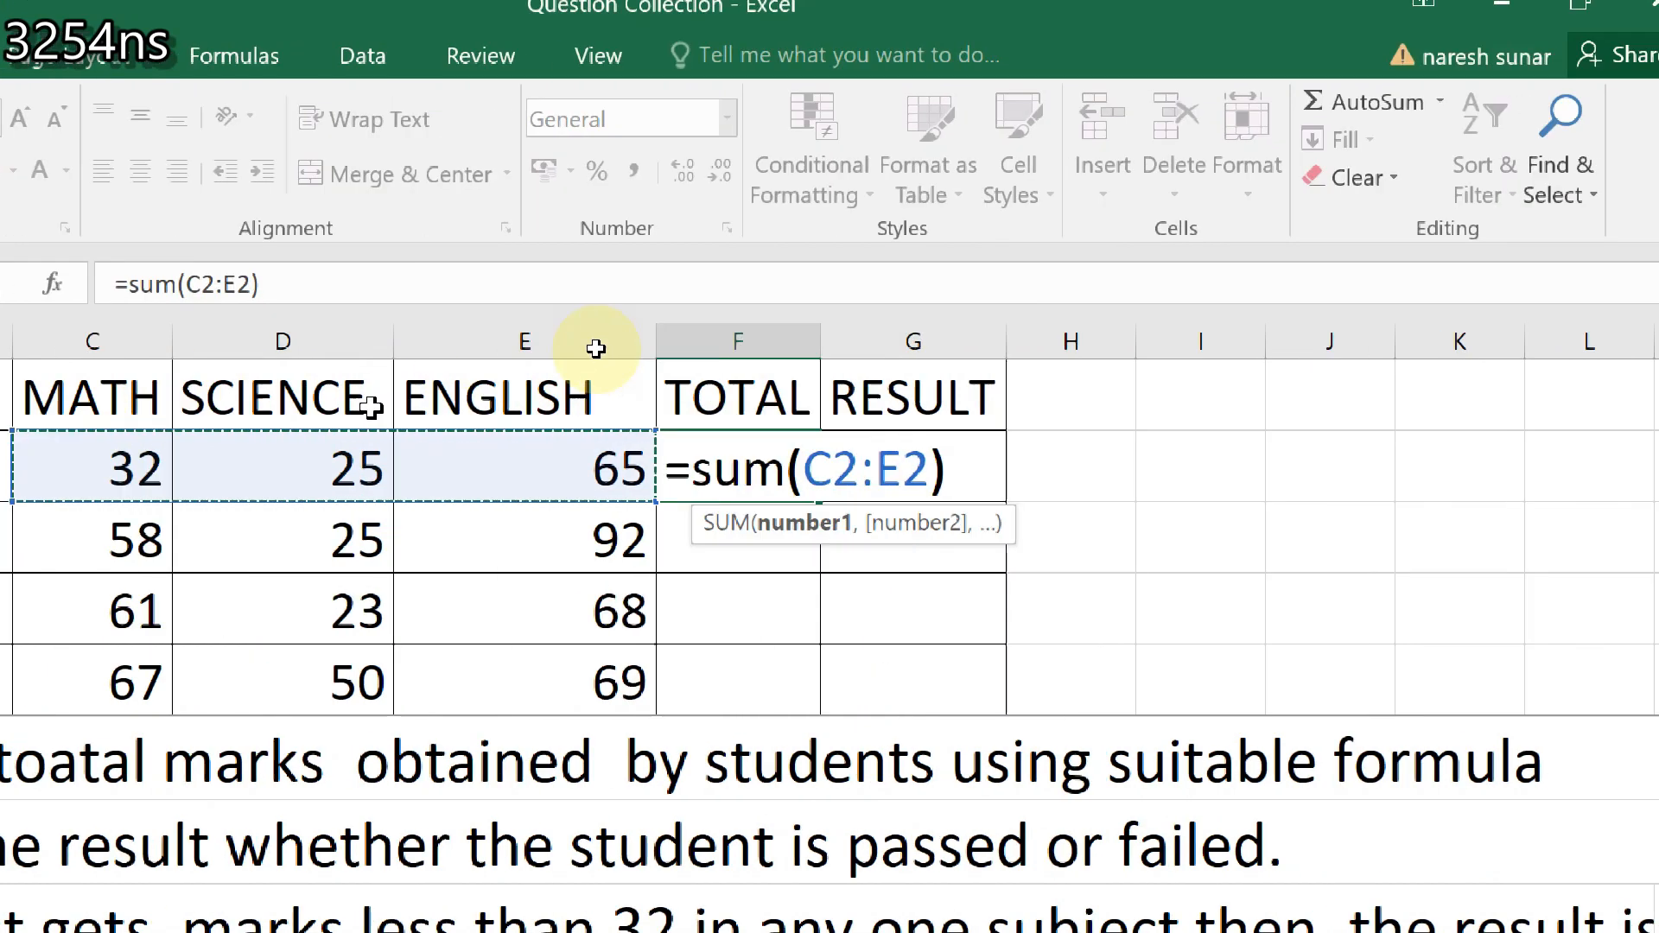
key(Return)
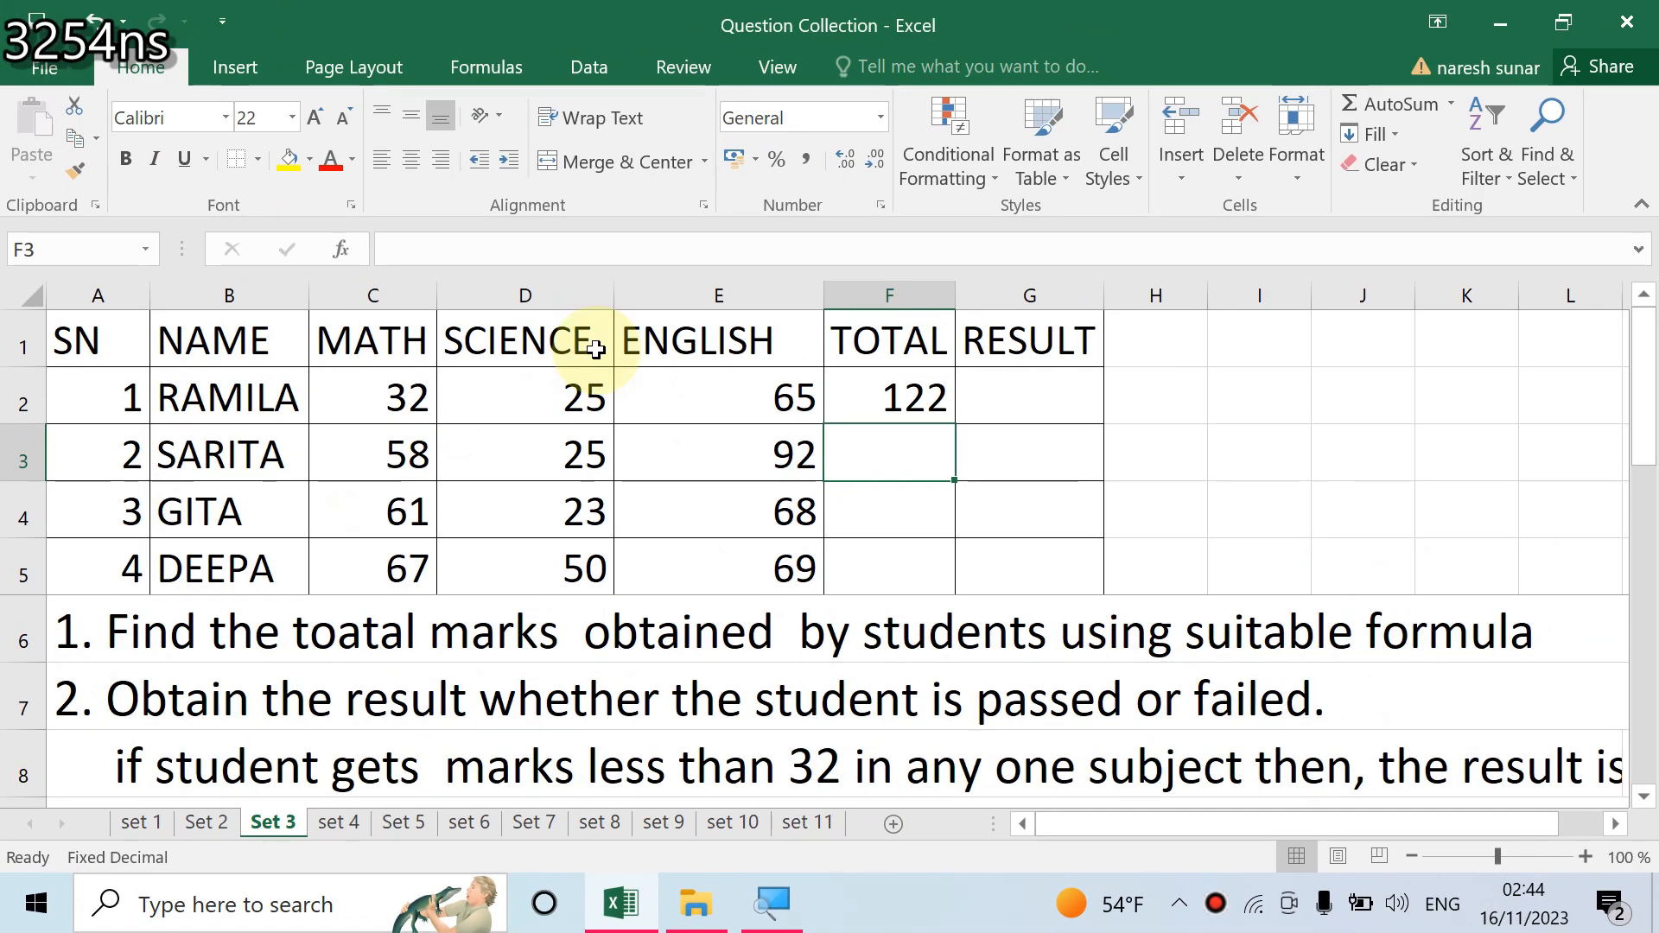
Start an IF formula in result cell G2 with an OR test whose first condition is C2<32
click(1022, 410)
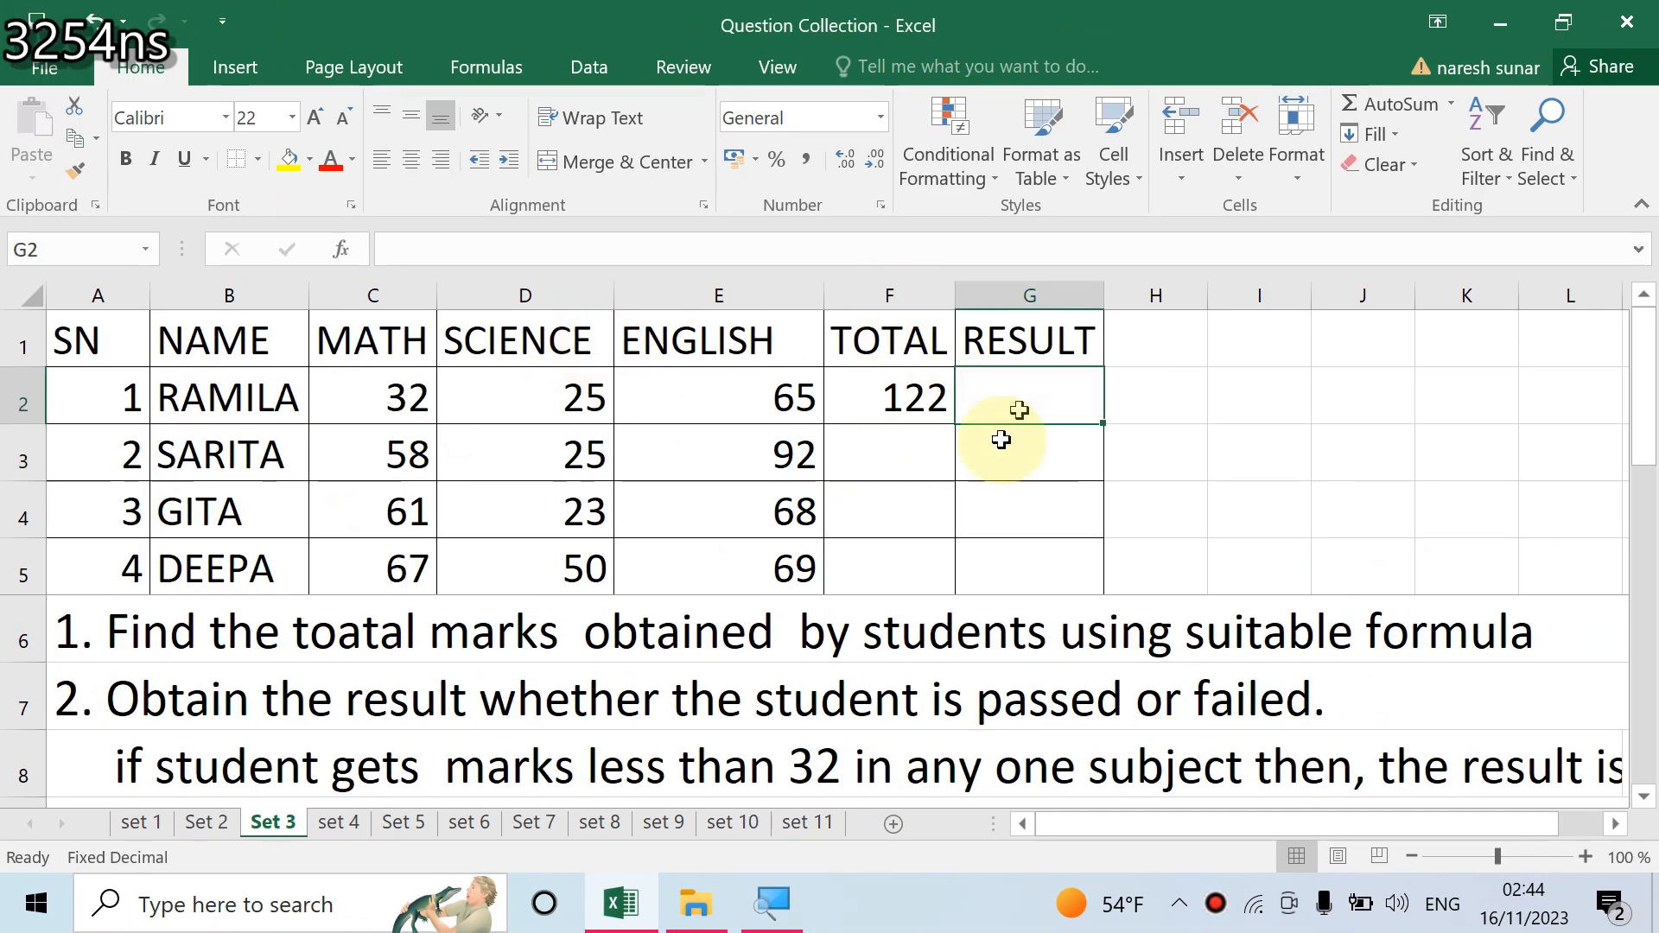
drag(1651, 372, 1652, 419)
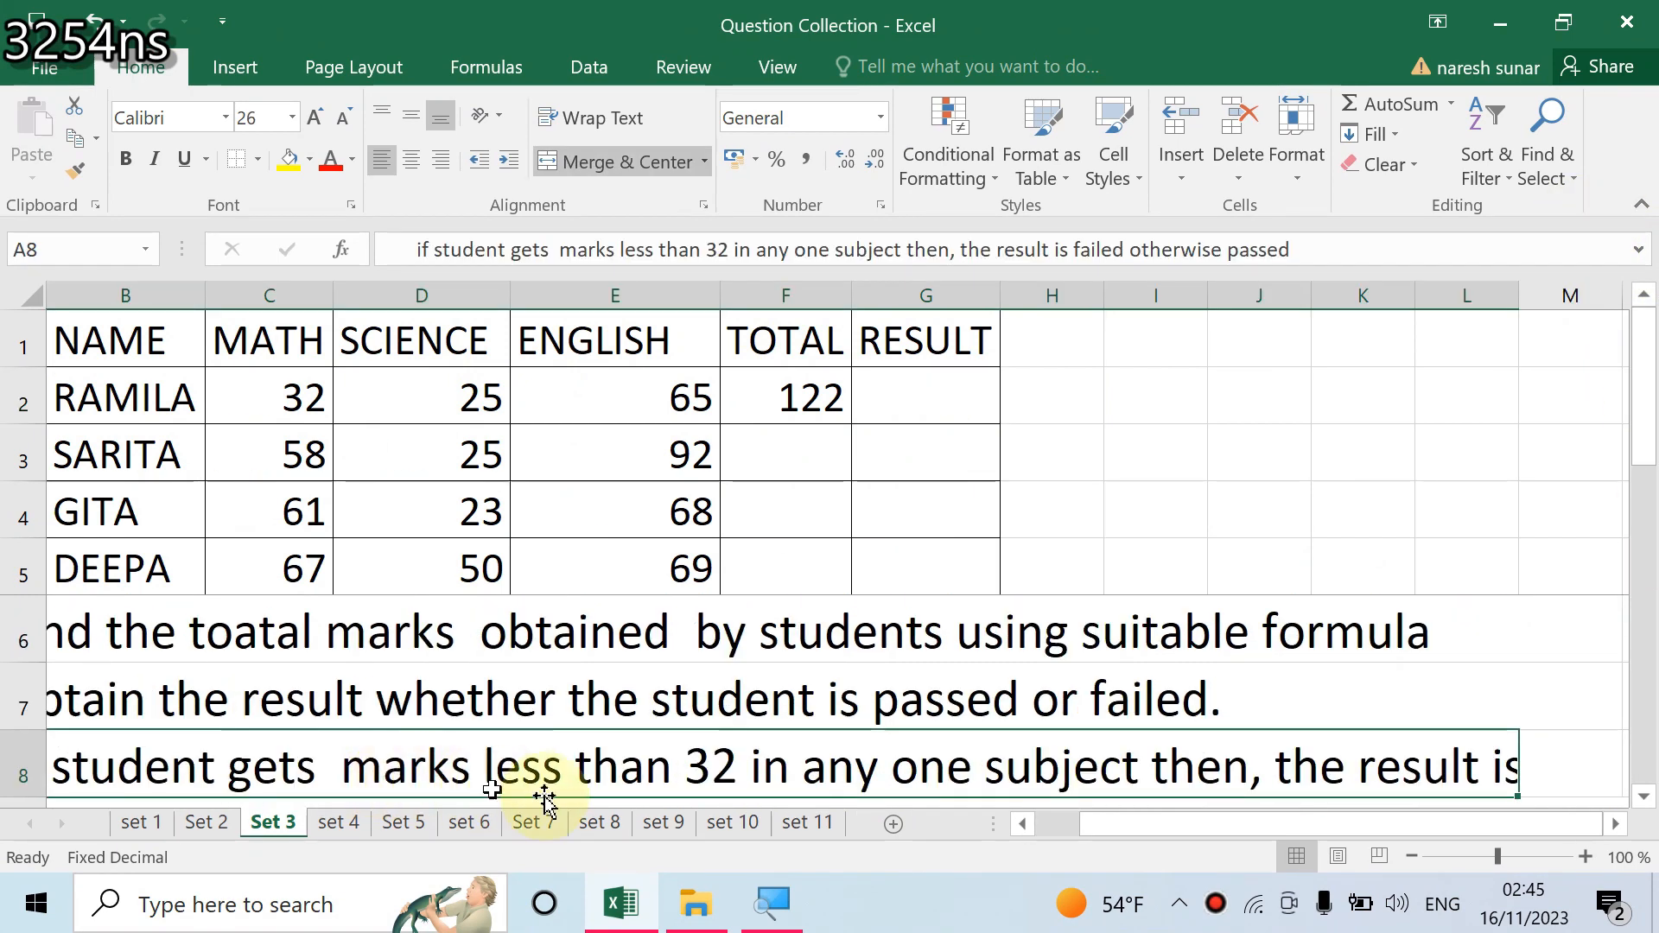
drag(1180, 823, 1036, 824)
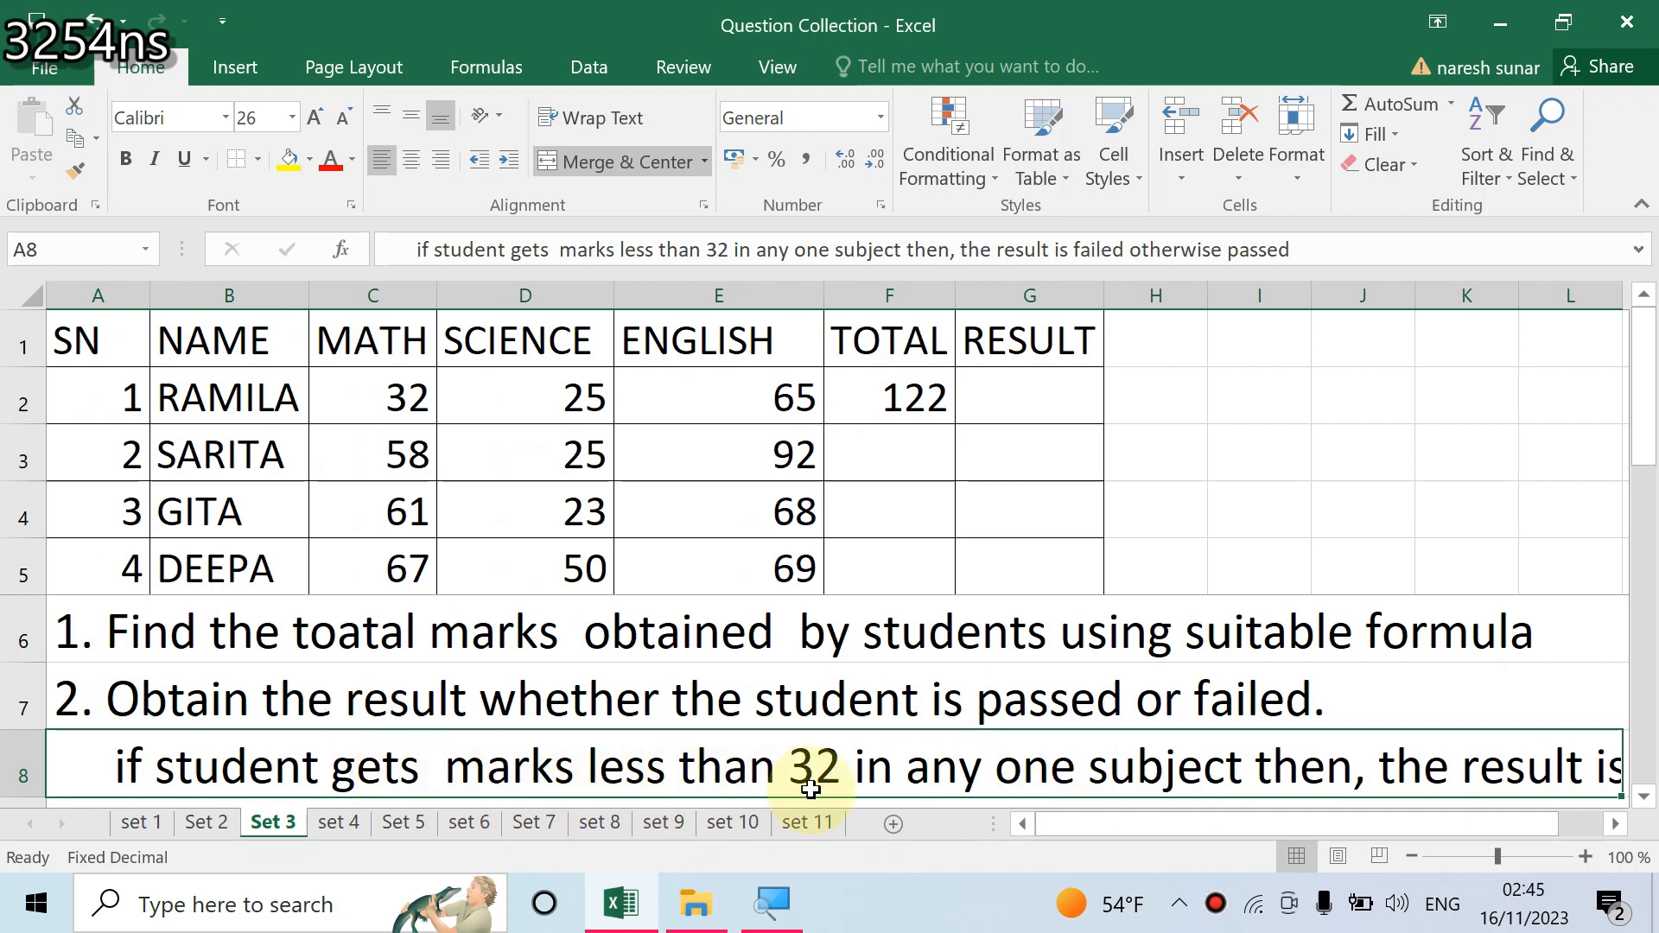
double_click(985, 408)
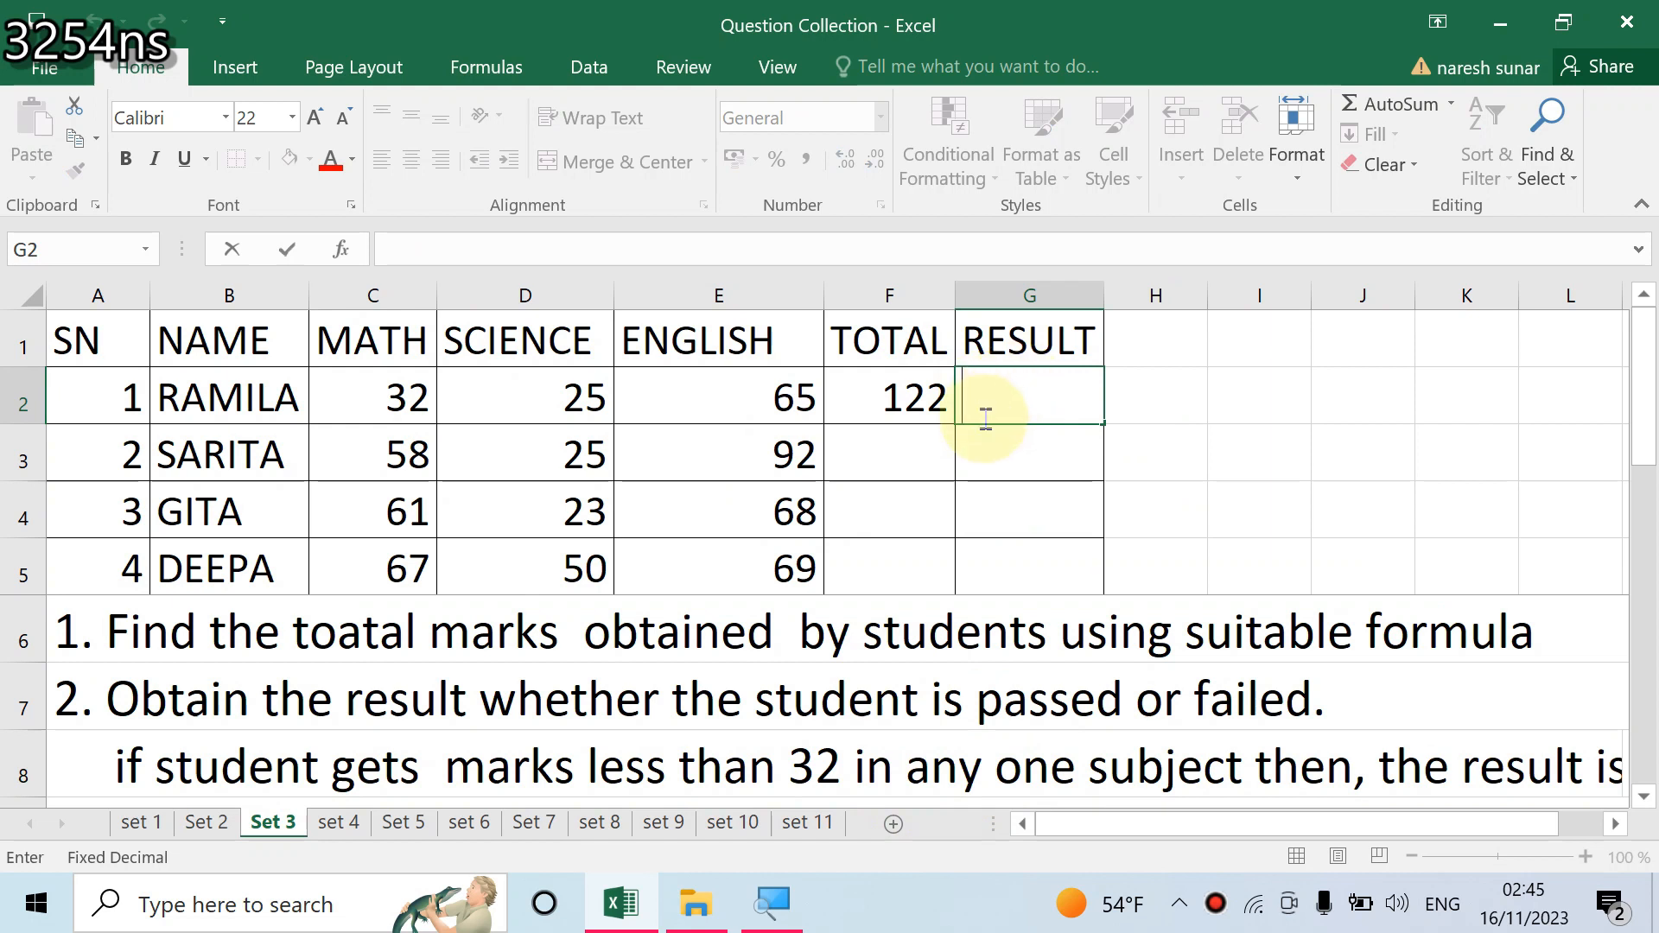
text(=)
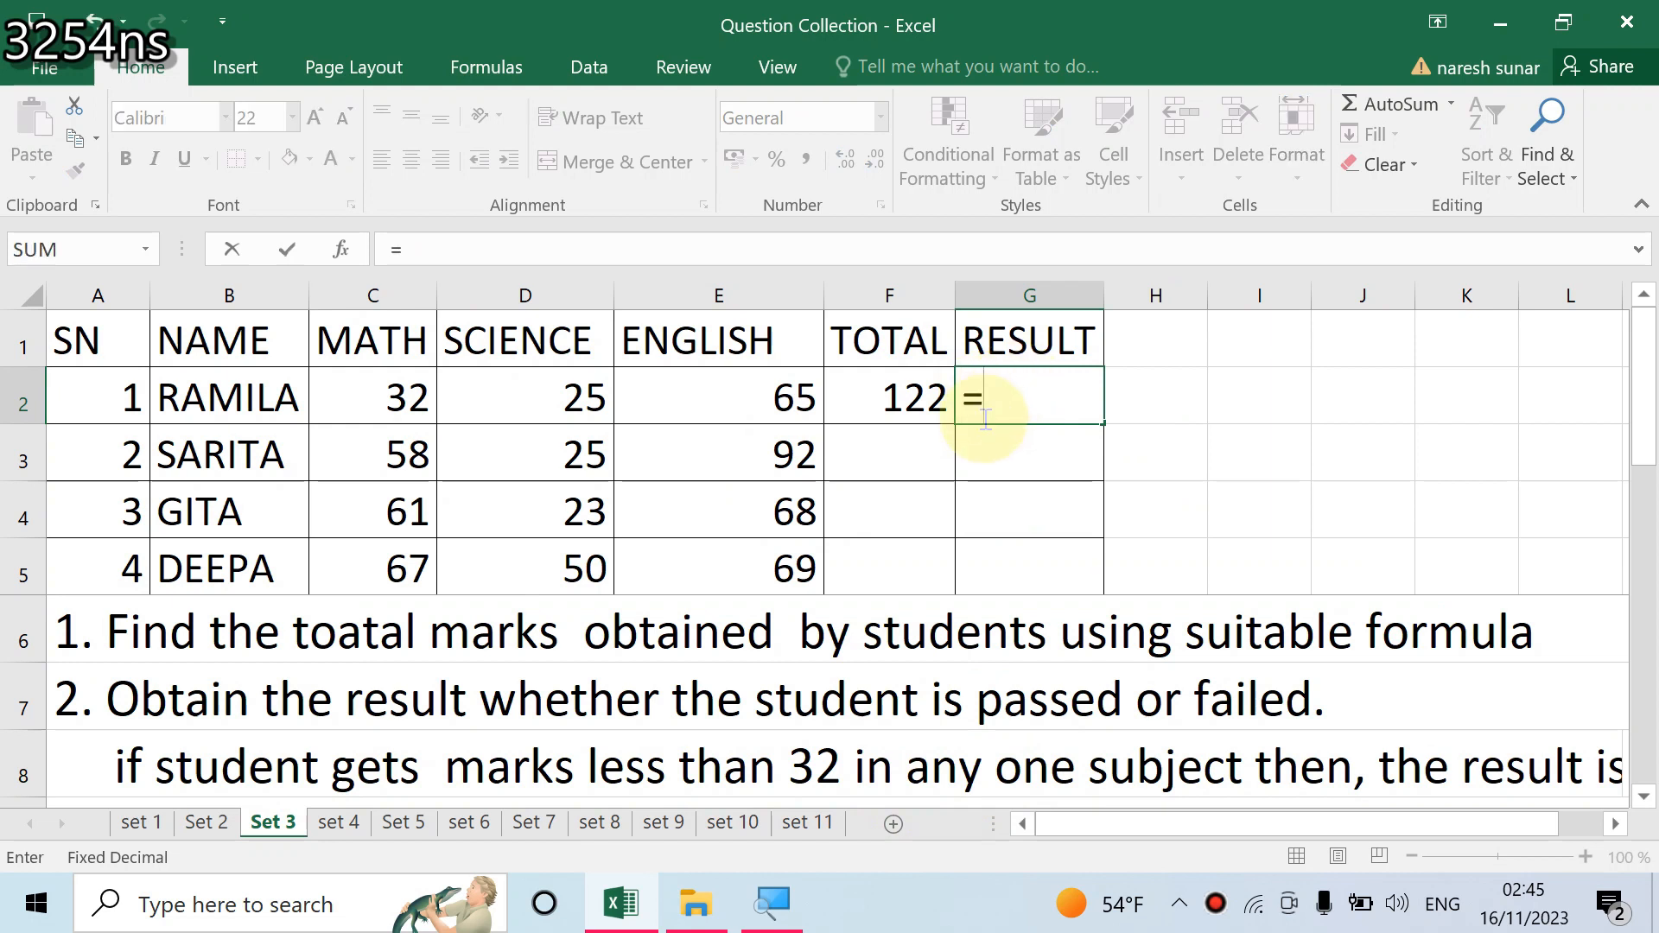
text(if()
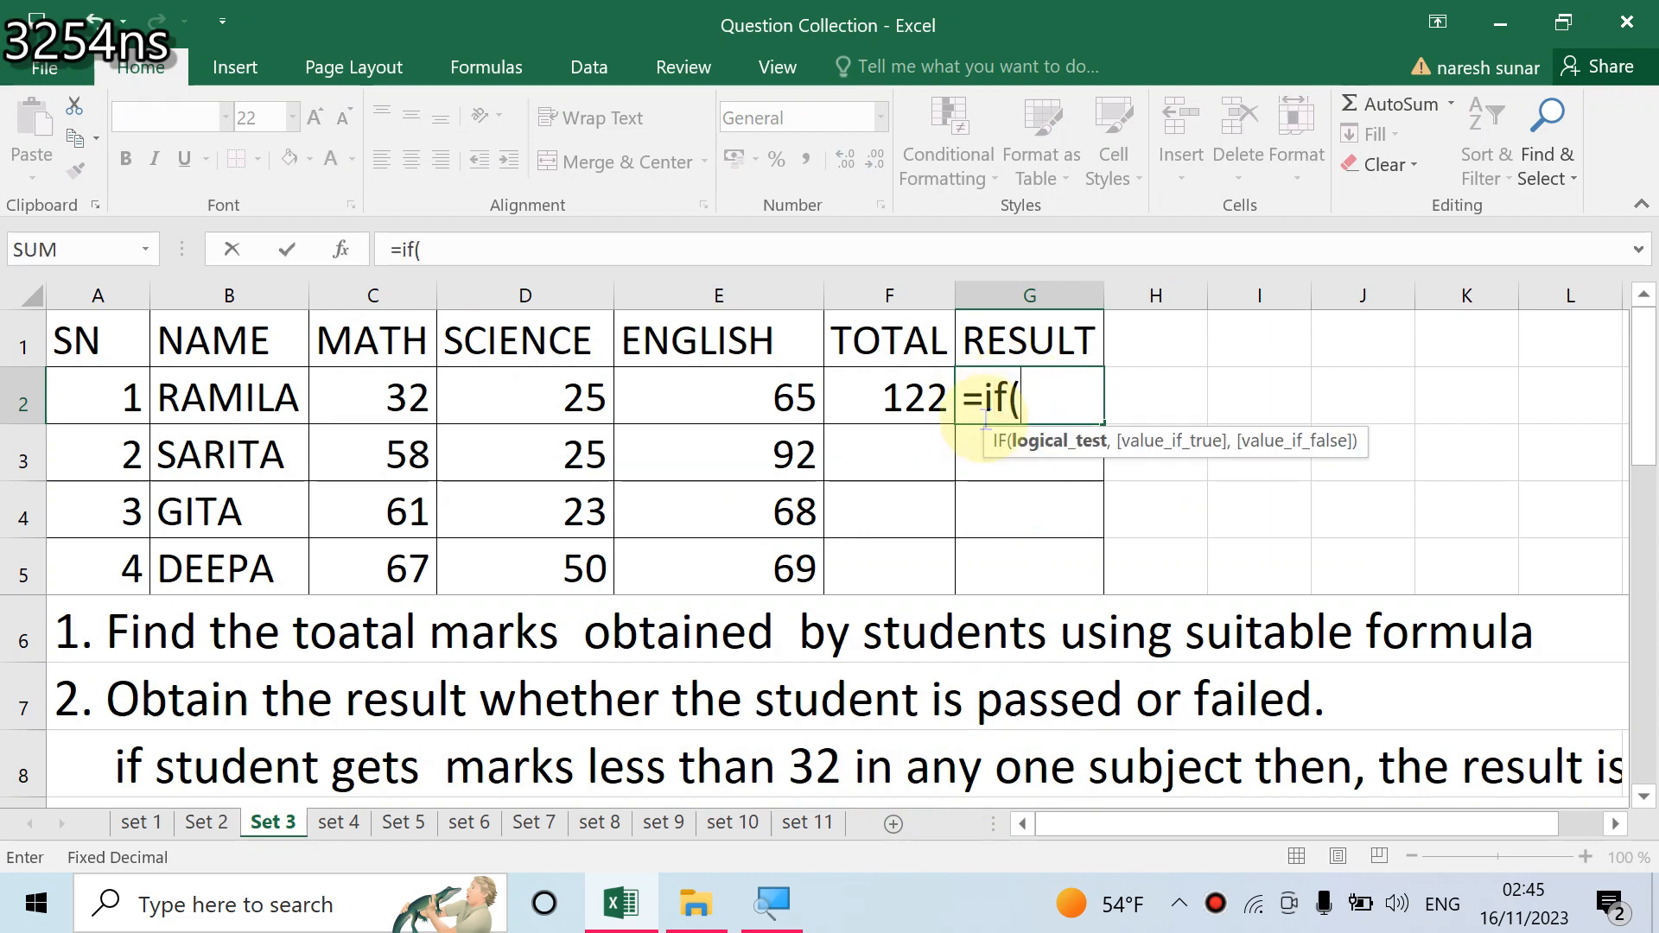
text(or()
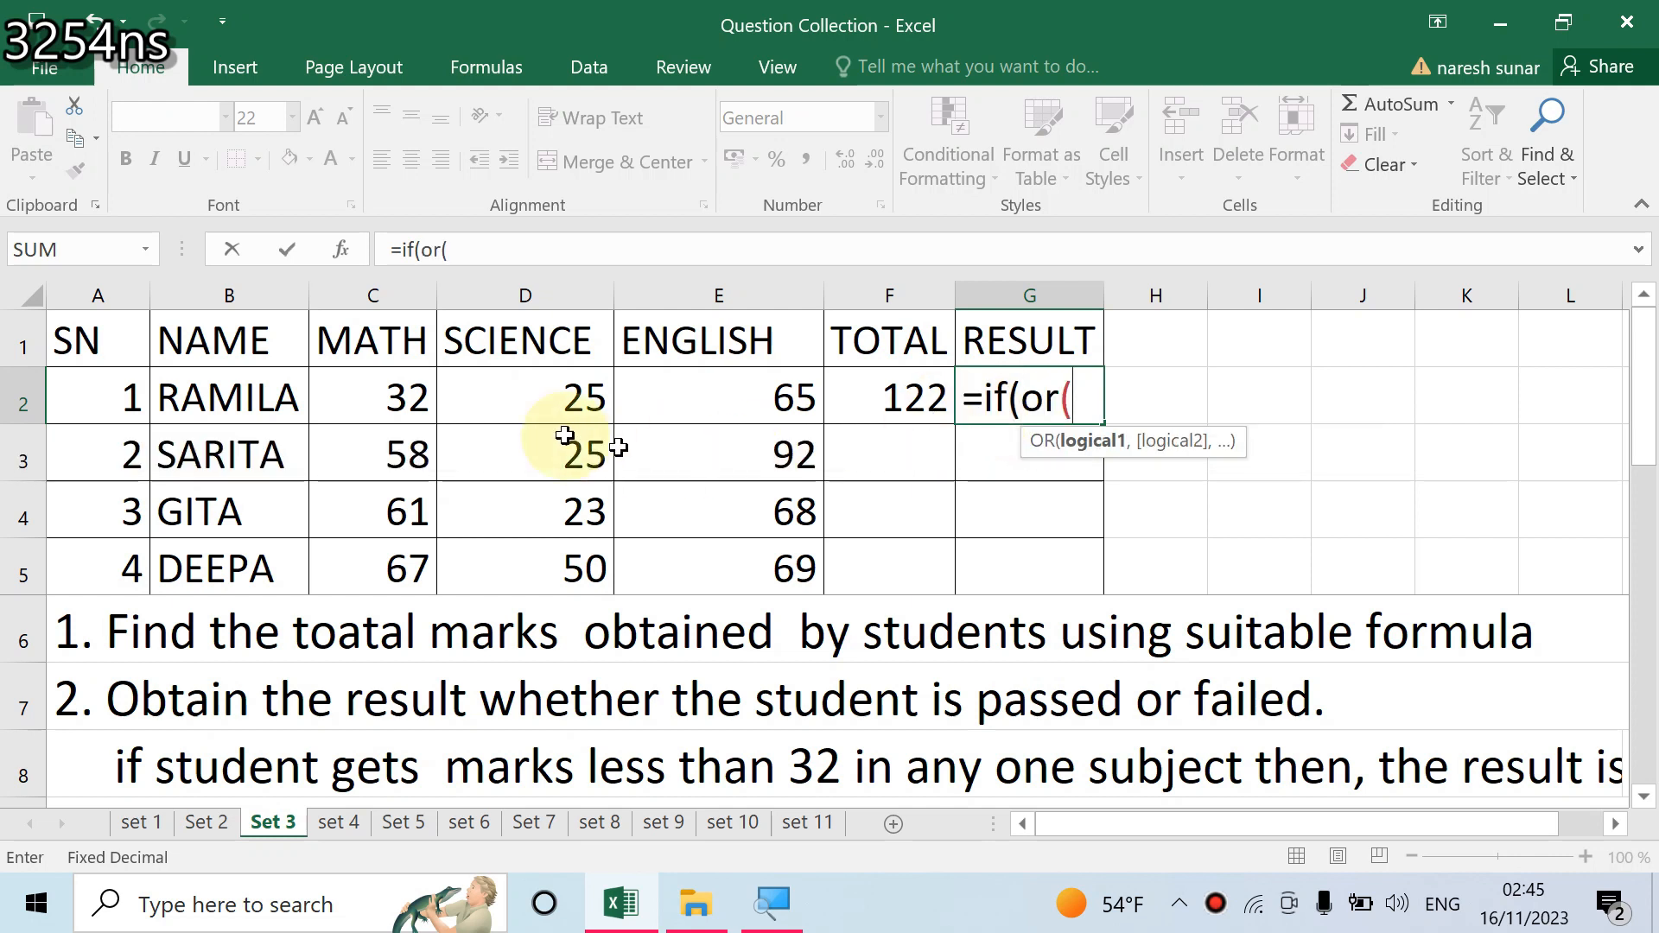
click(368, 398)
text(<)
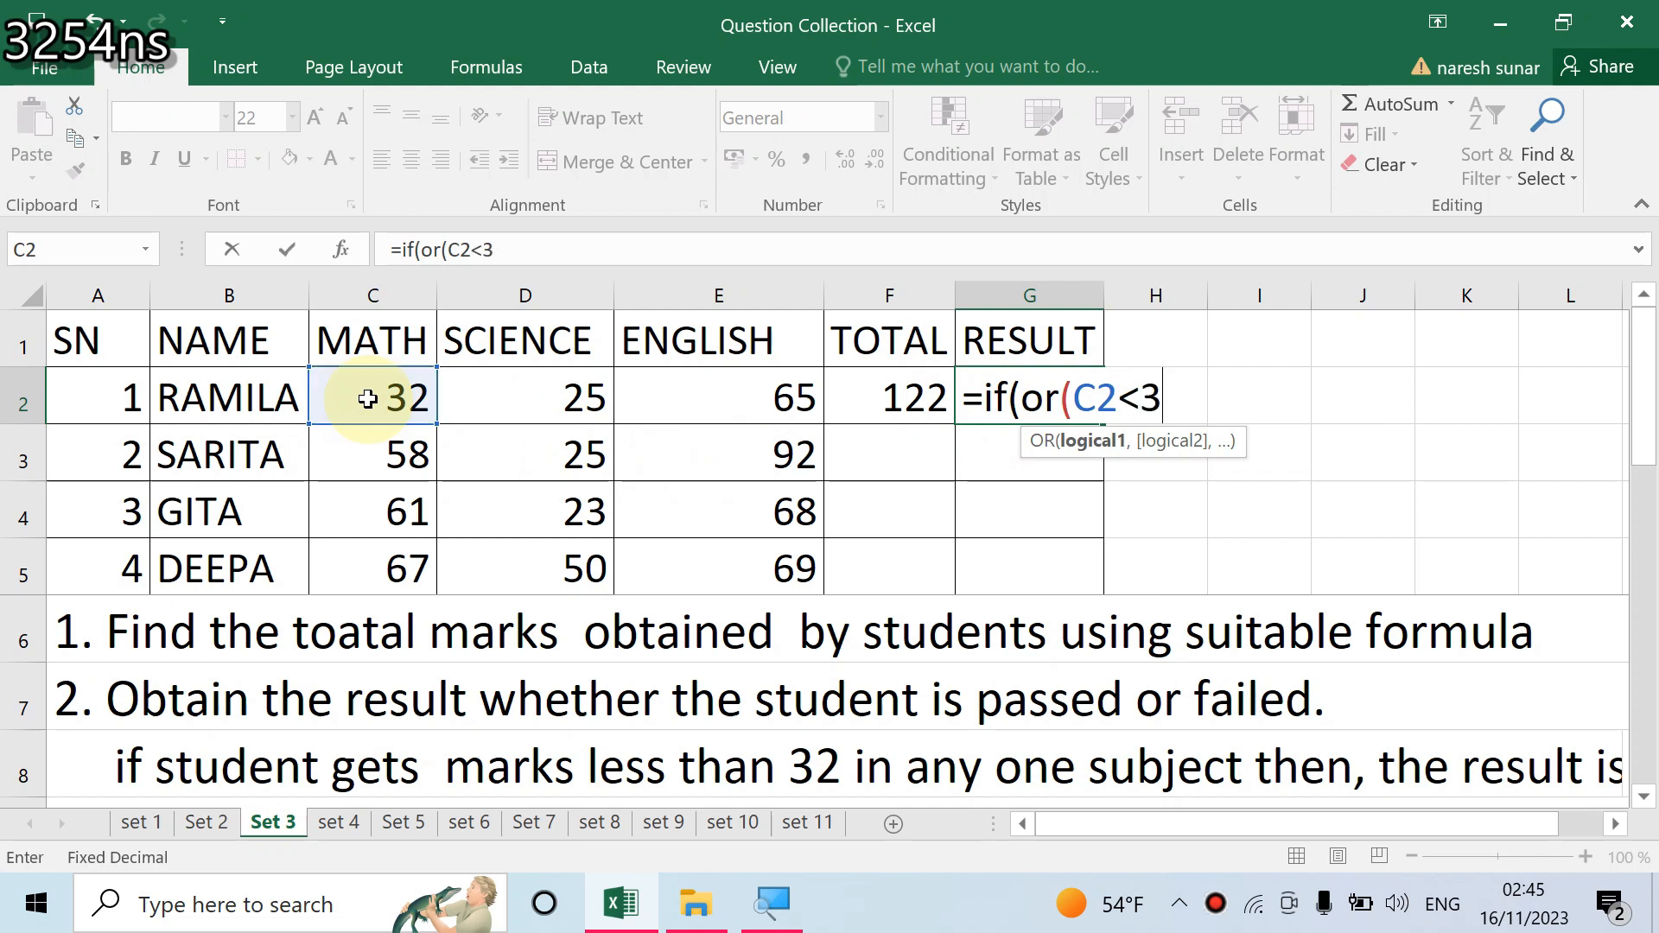
text(32,)
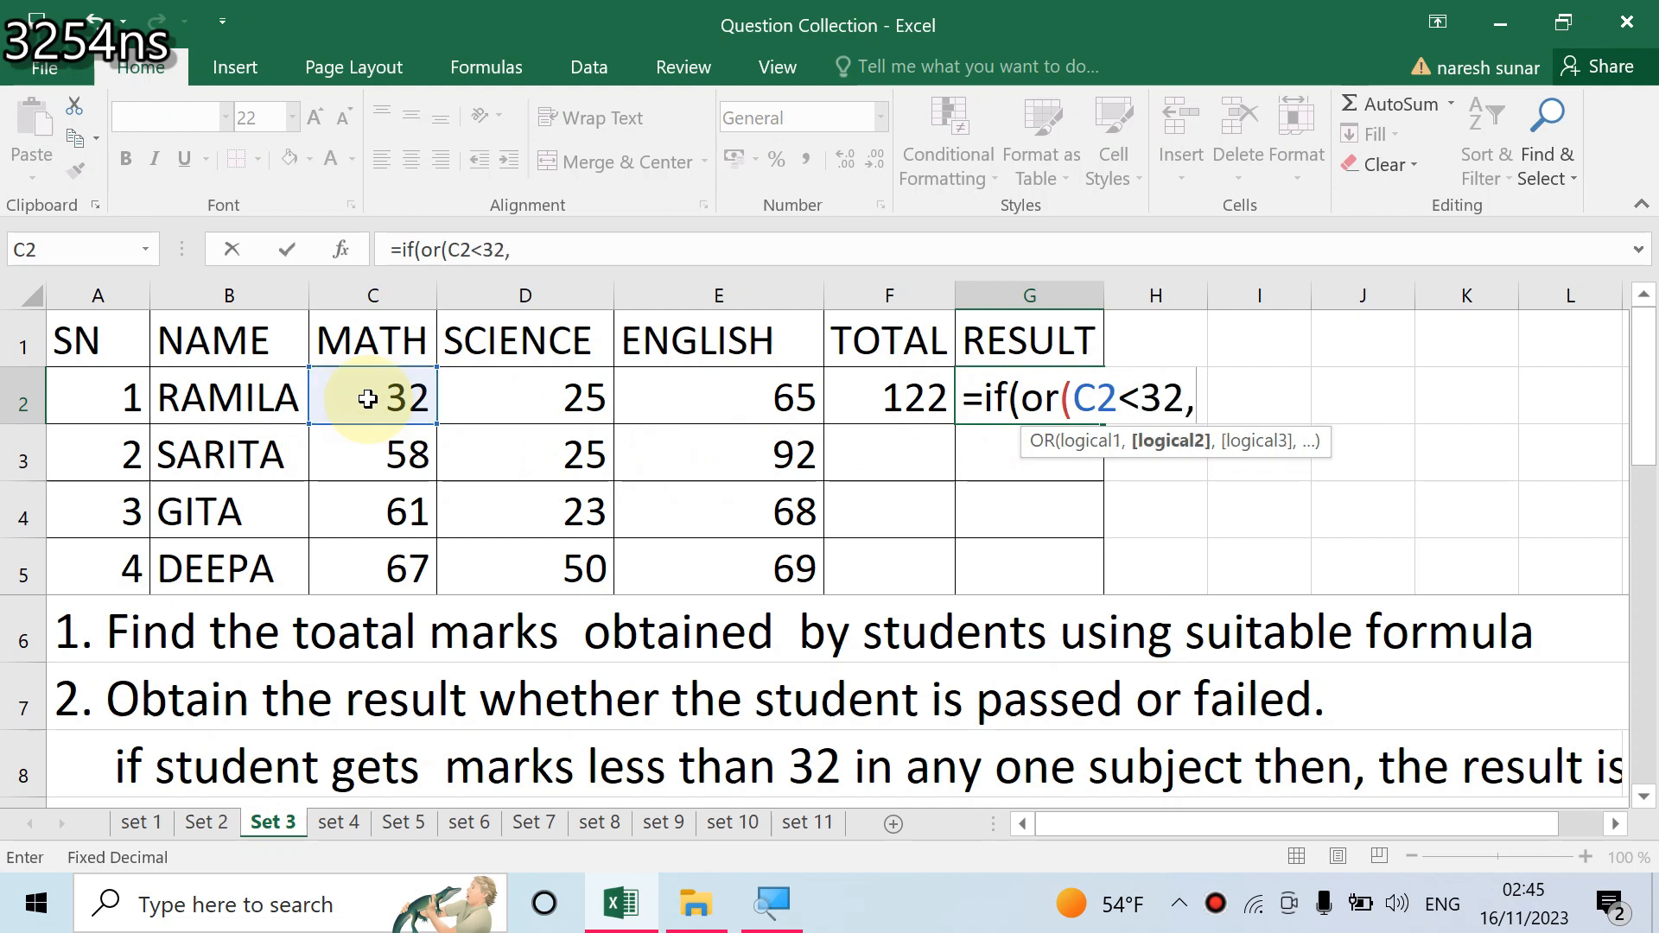
Add the conditions D2<32 and E2<32 to the OR test in the G2 formula
click(498, 404)
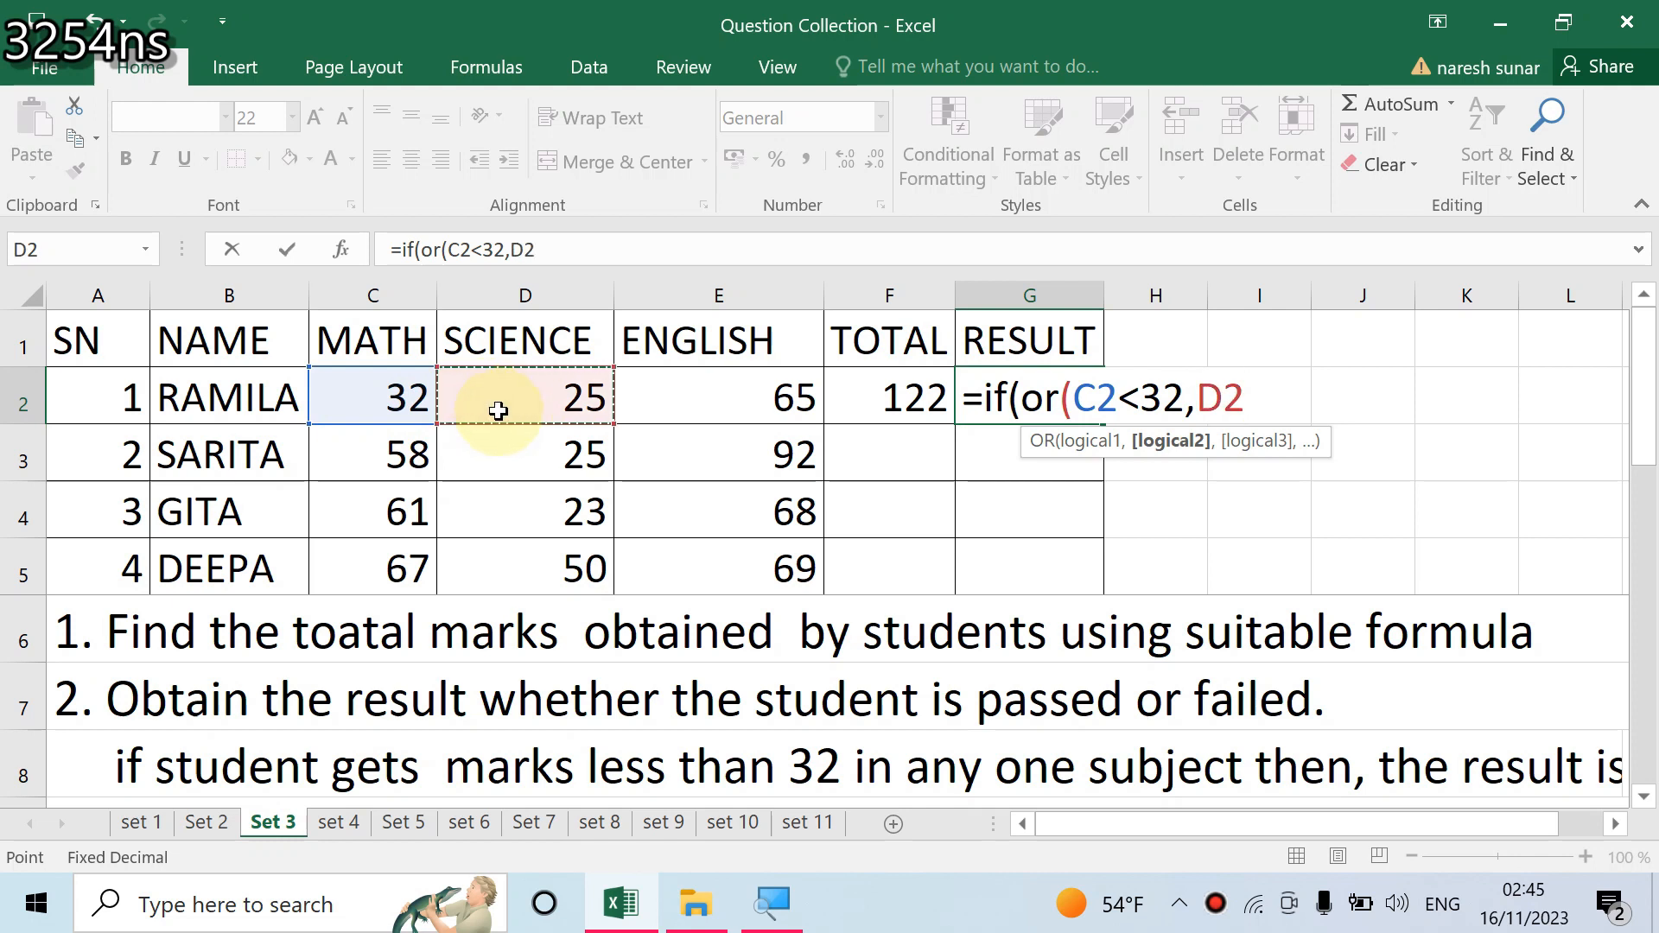
text(>)
text(32)
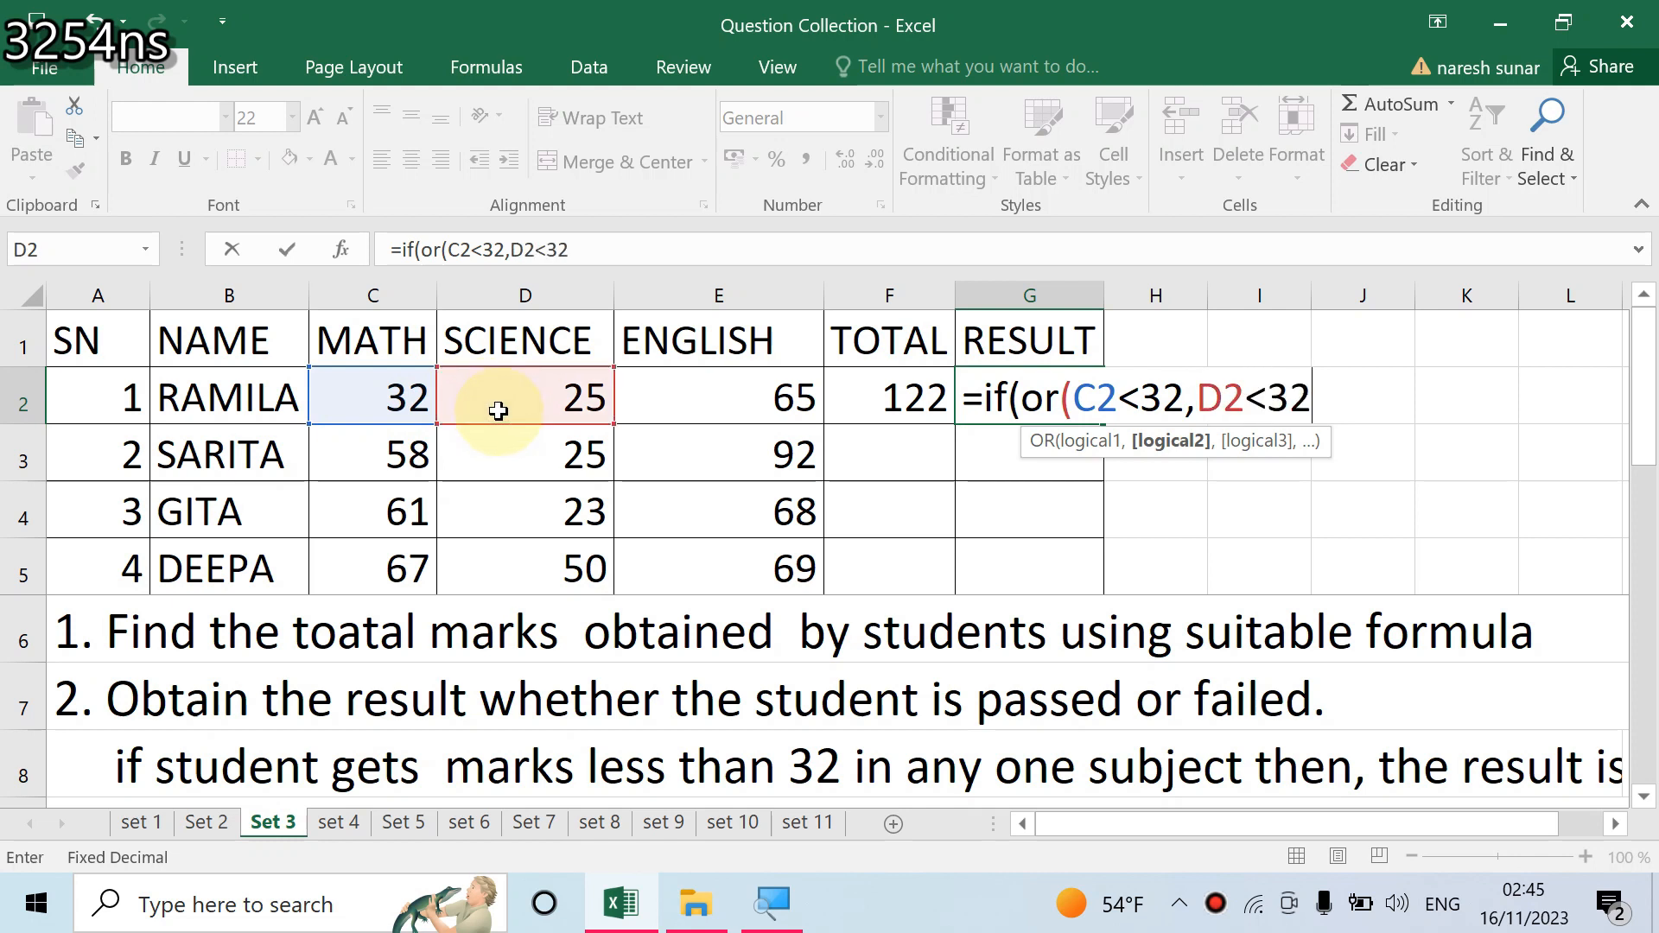
text(,)
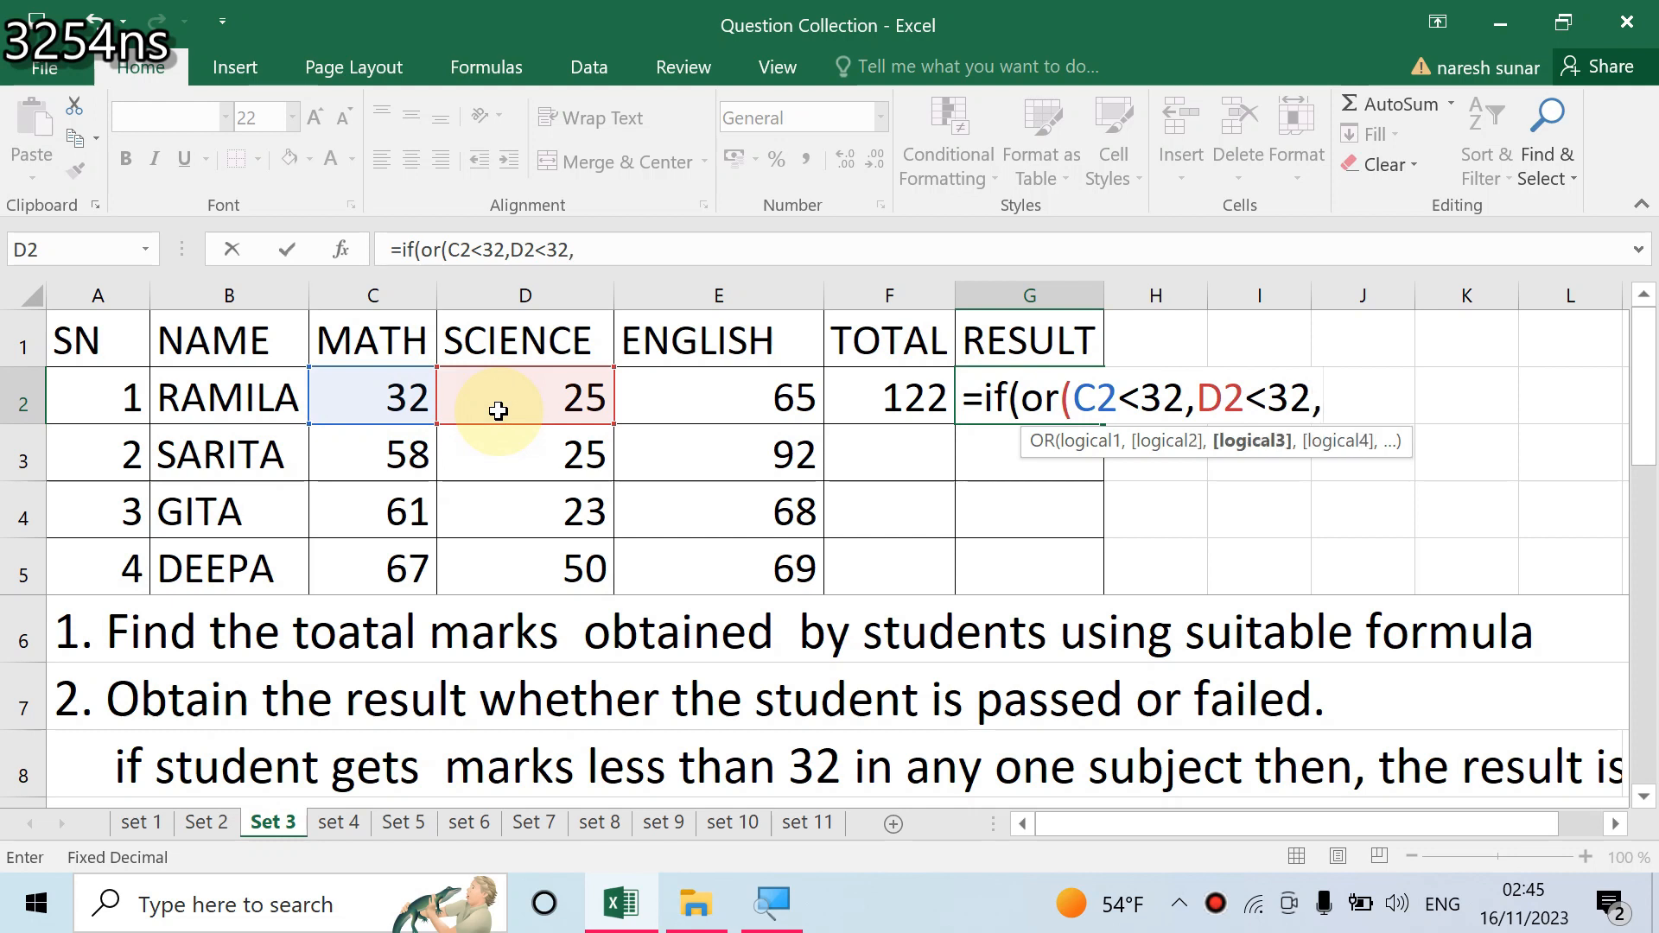
click(725, 403)
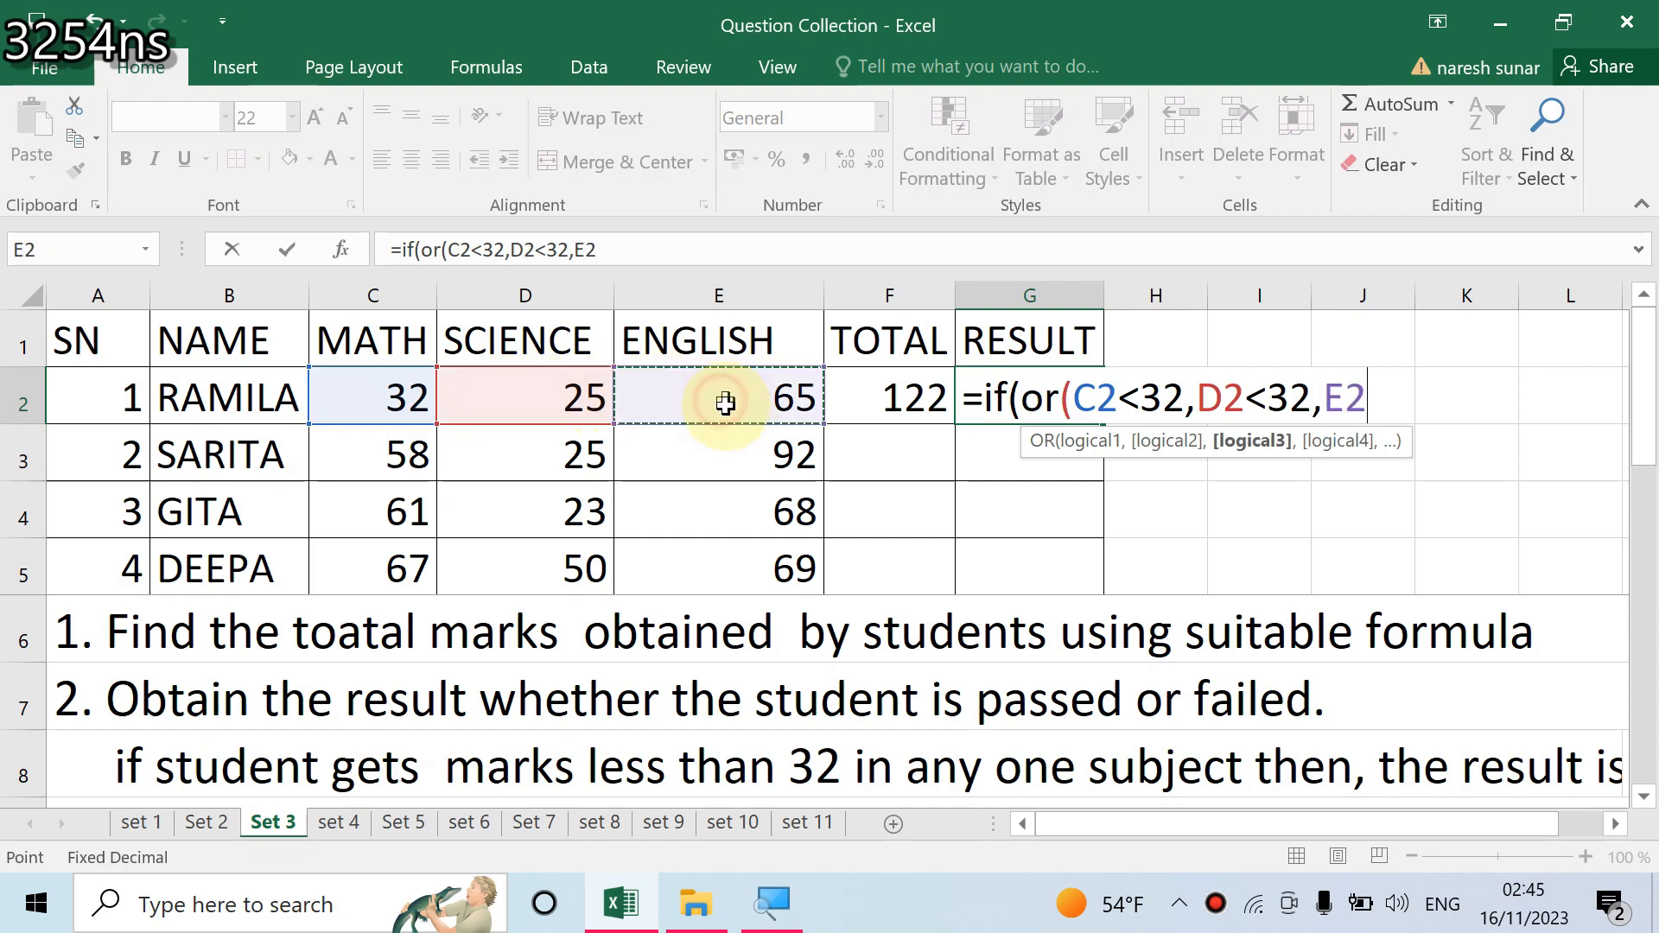
text(<32)
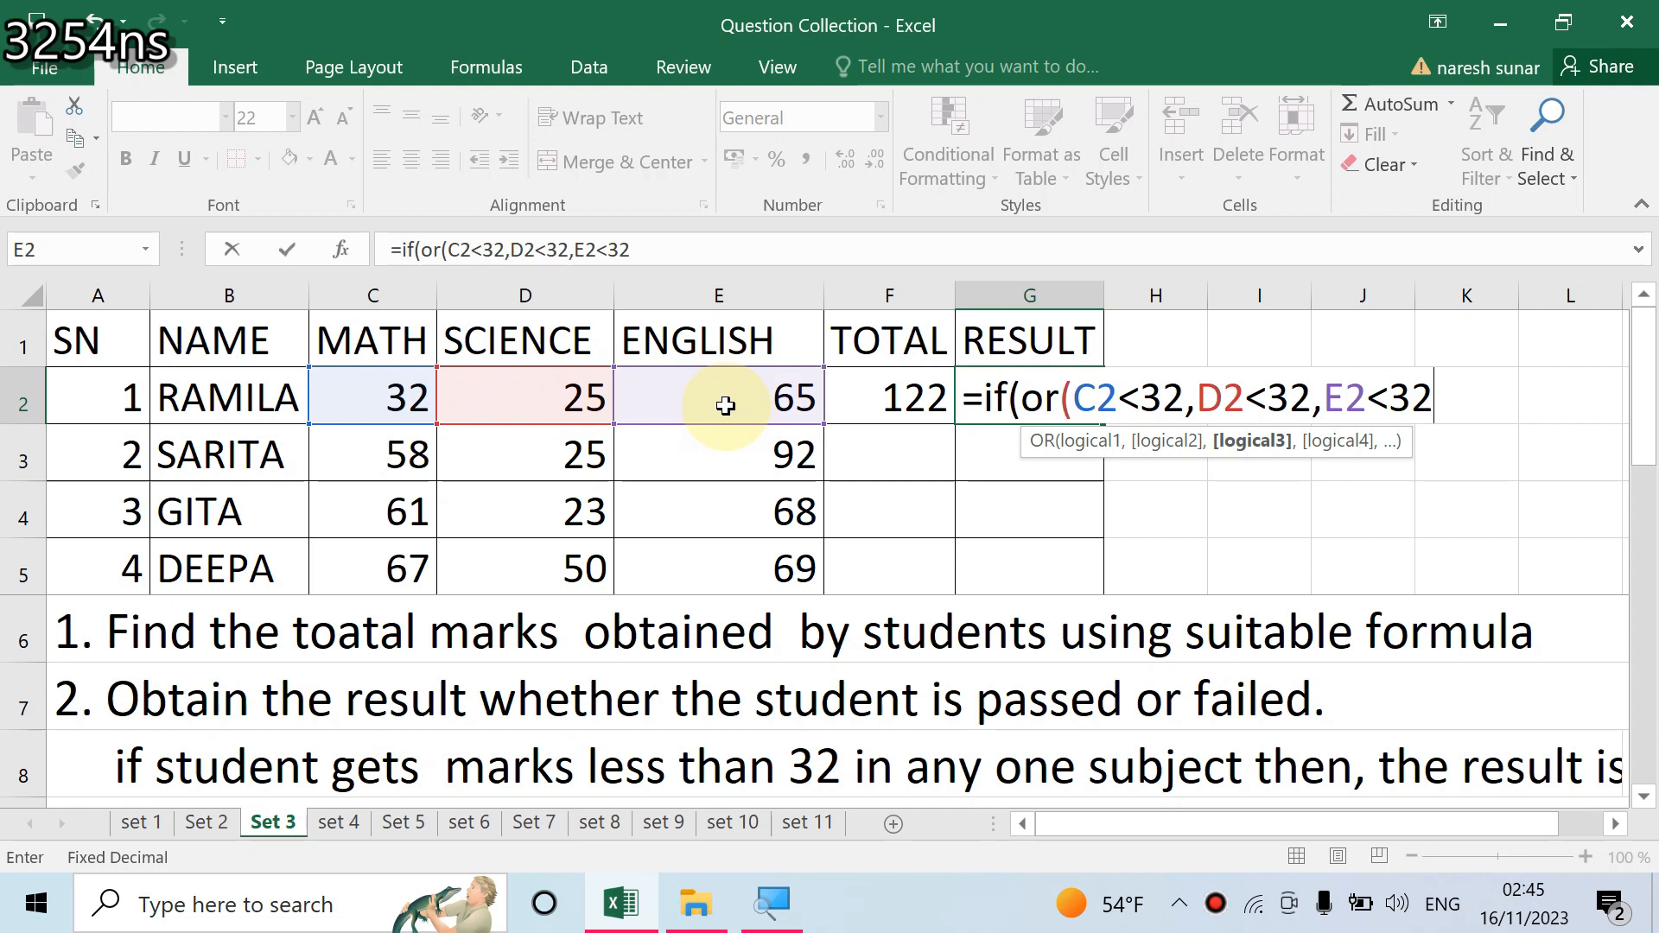
Complete the G2 formula so it returns "Faill" when the test is true and "Pass" otherwise
text(),"Fa)
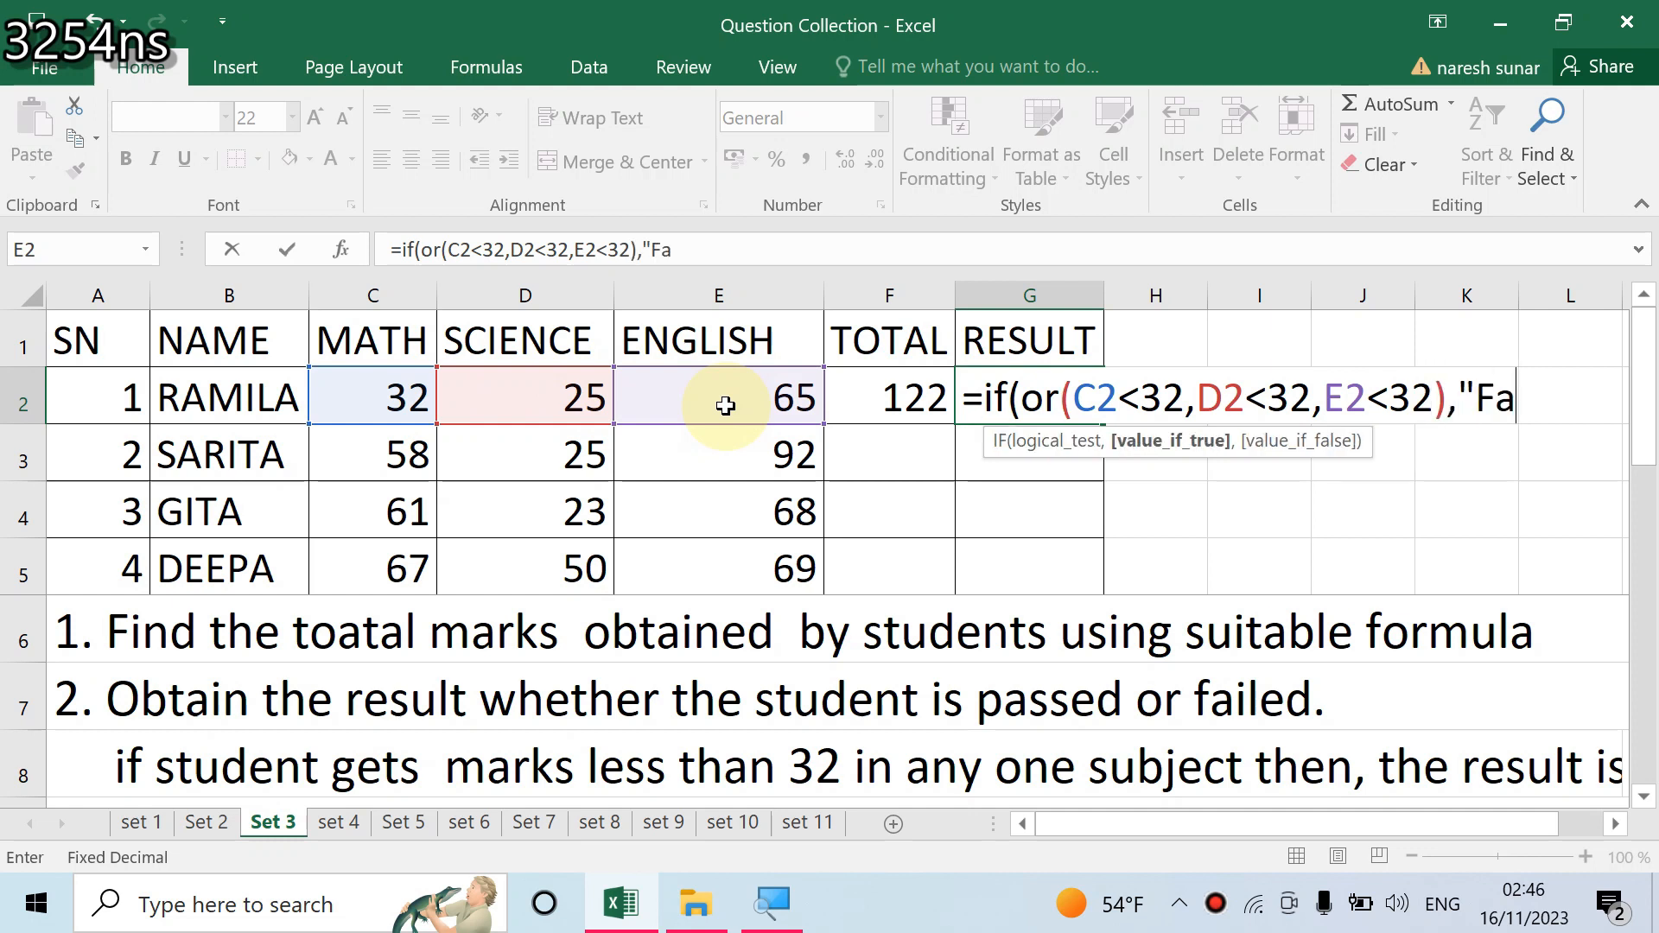
text(ill","Pass"))
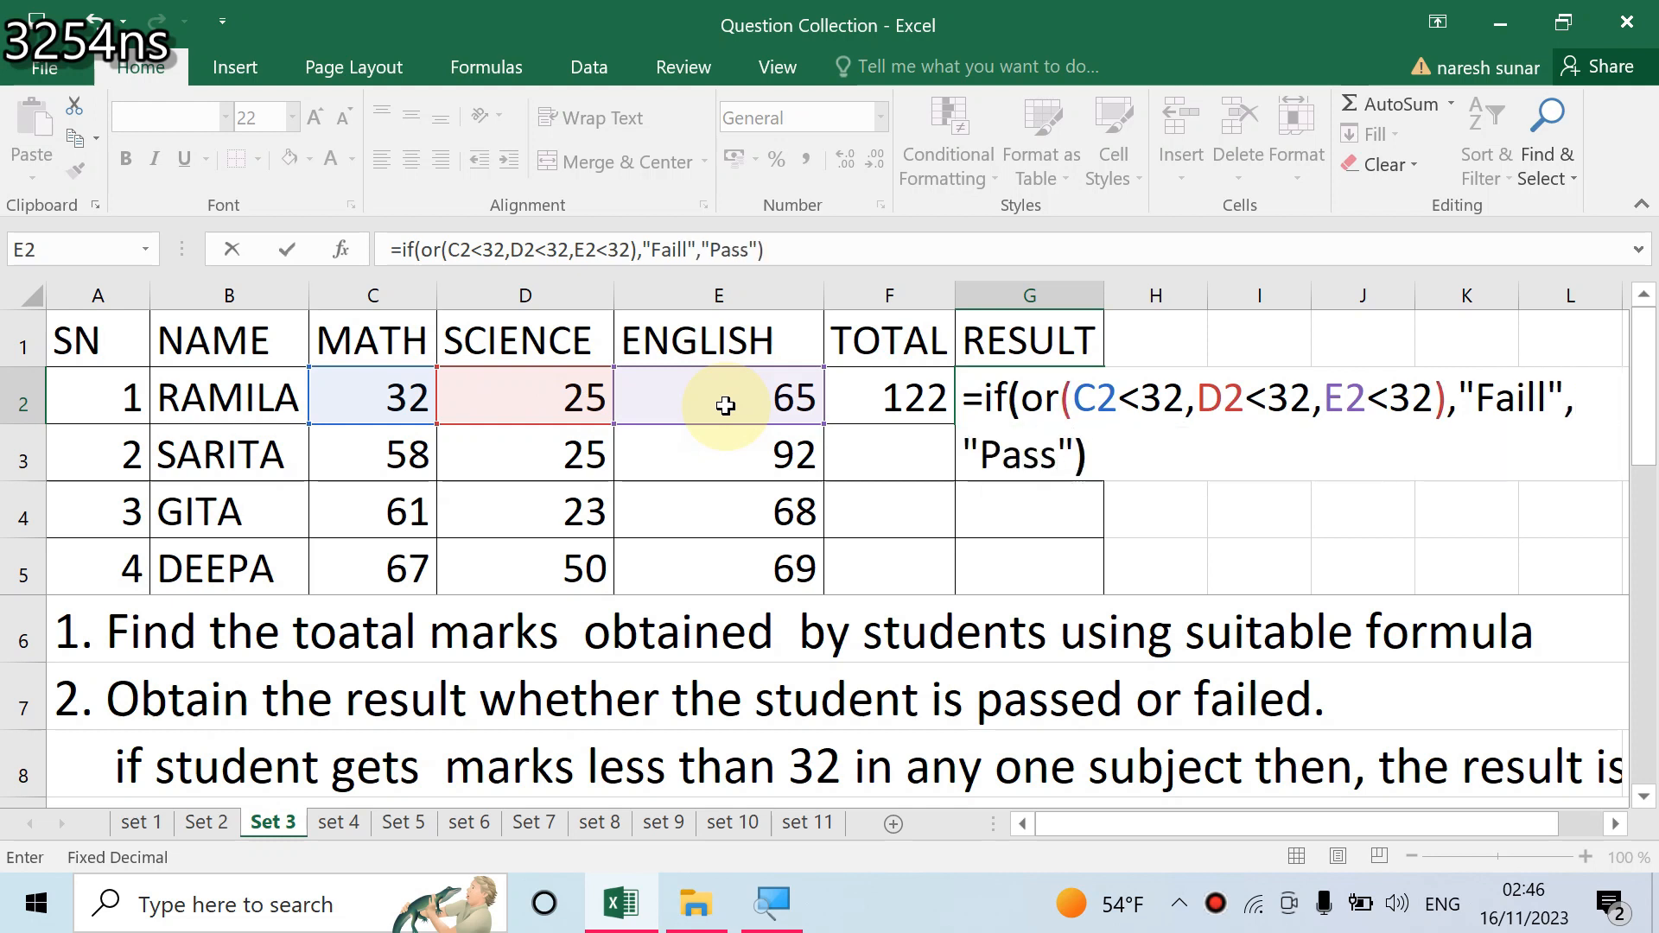
key(Return)
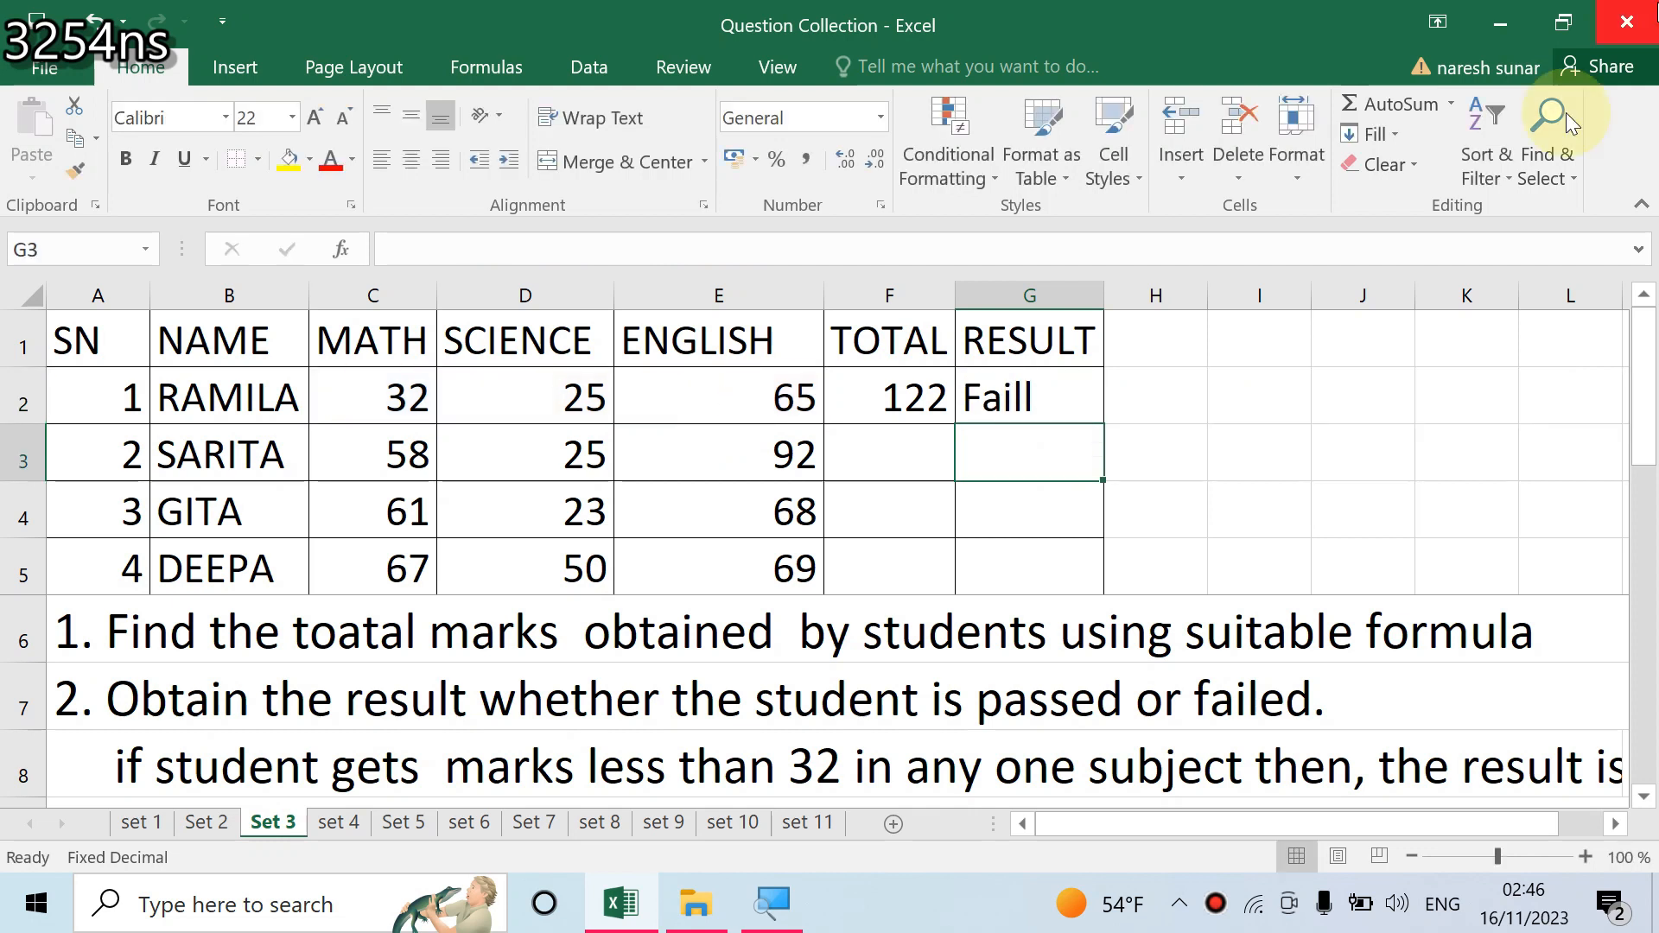
Fill the result formula from G2 and the total formula from F2 down through row 5
click(1071, 397)
drag(1102, 424, 1103, 584)
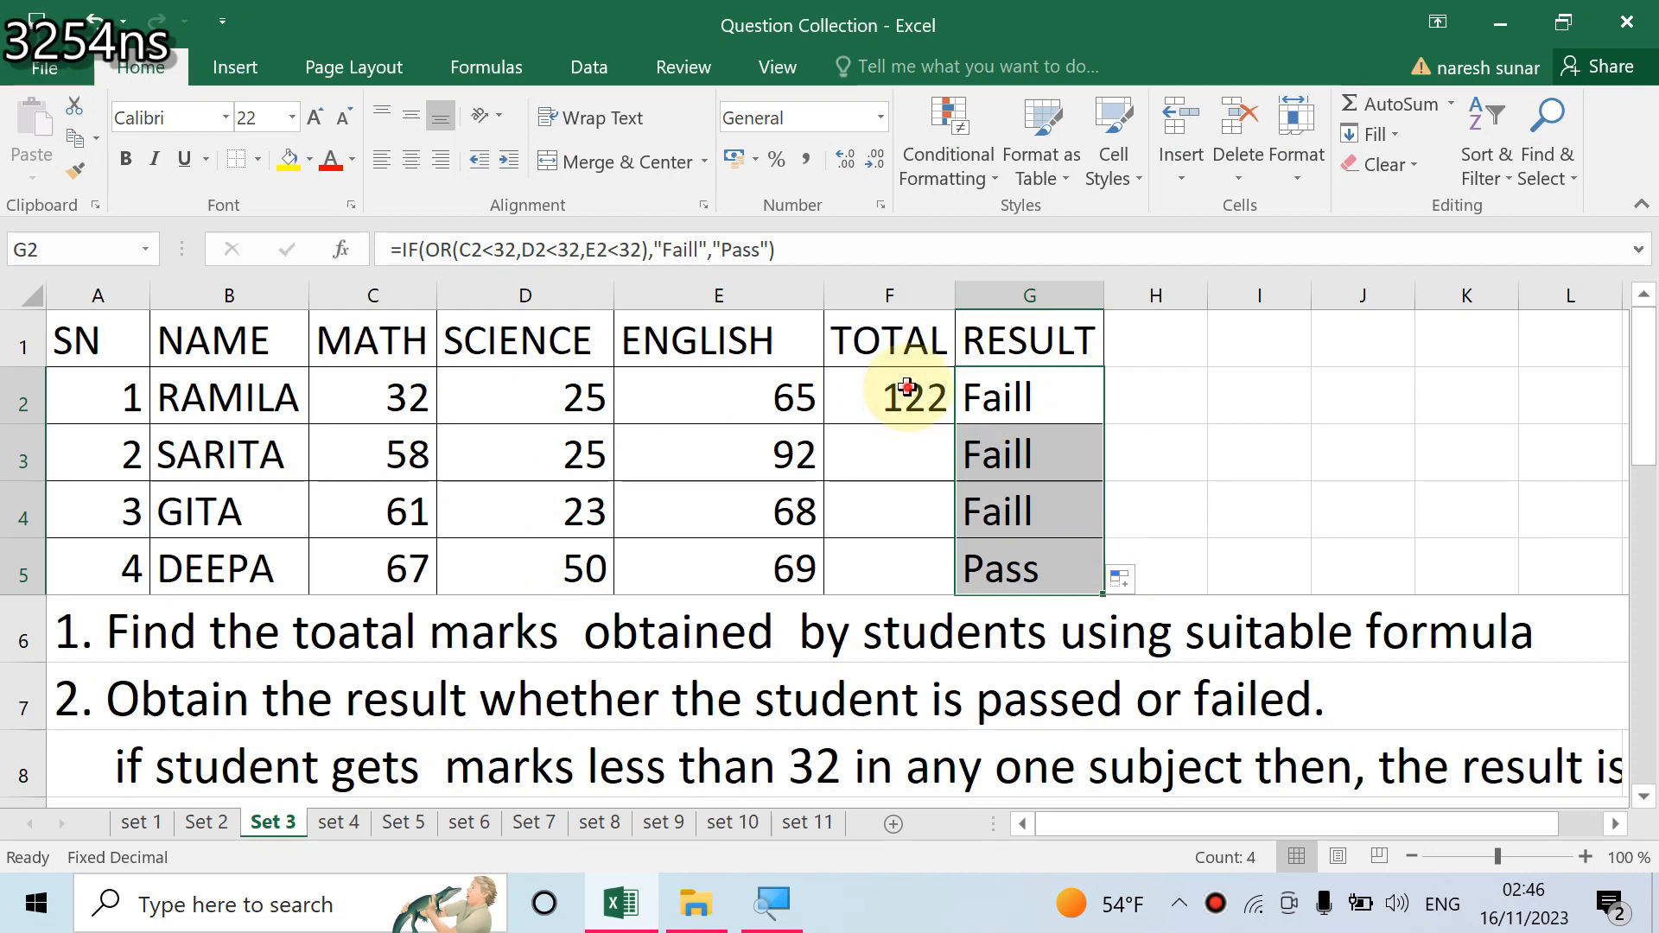
click(948, 417)
drag(954, 425, 941, 567)
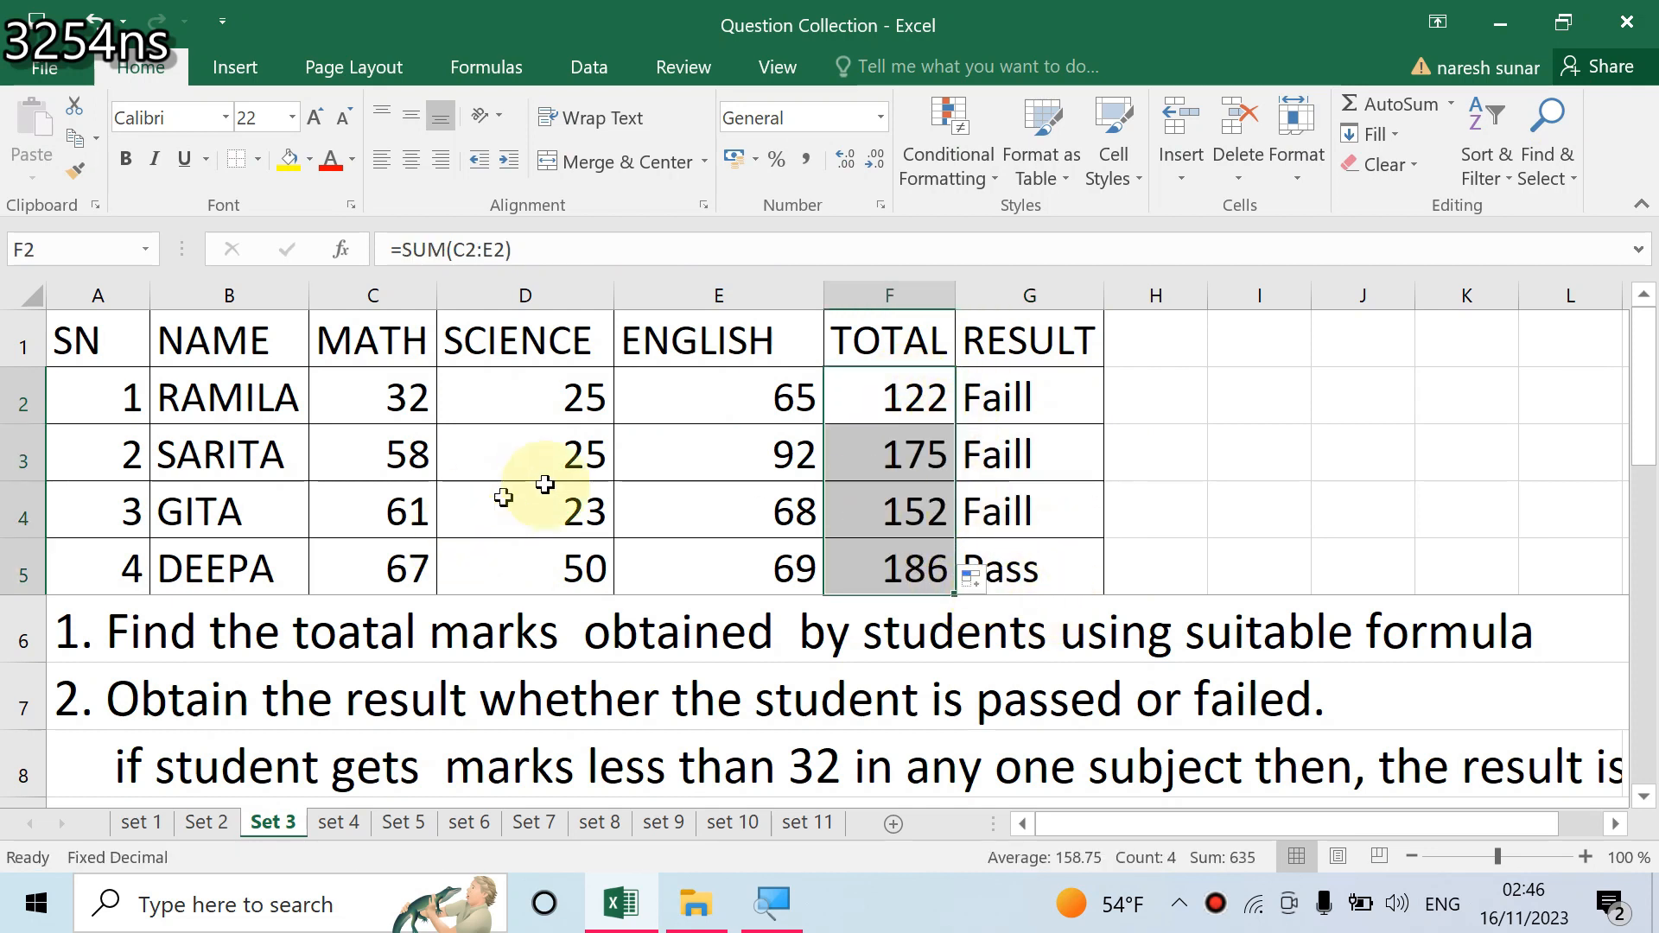
Change the second student's science mark in cell D3 to 32
click(570, 460)
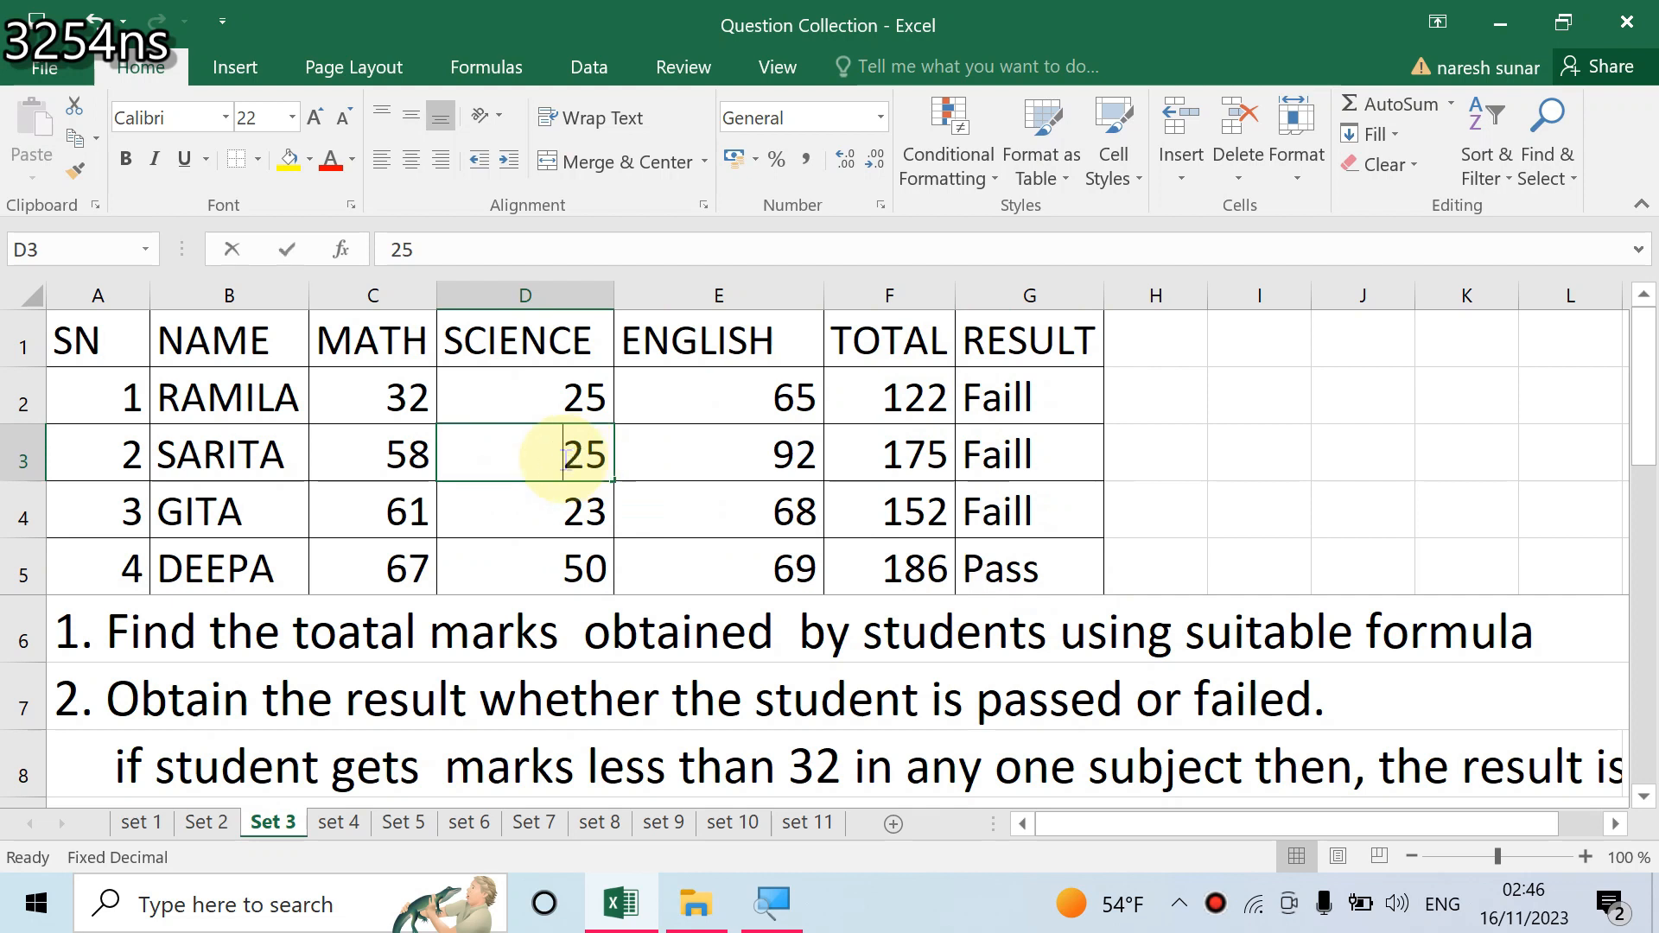
text(32)
key(Return)
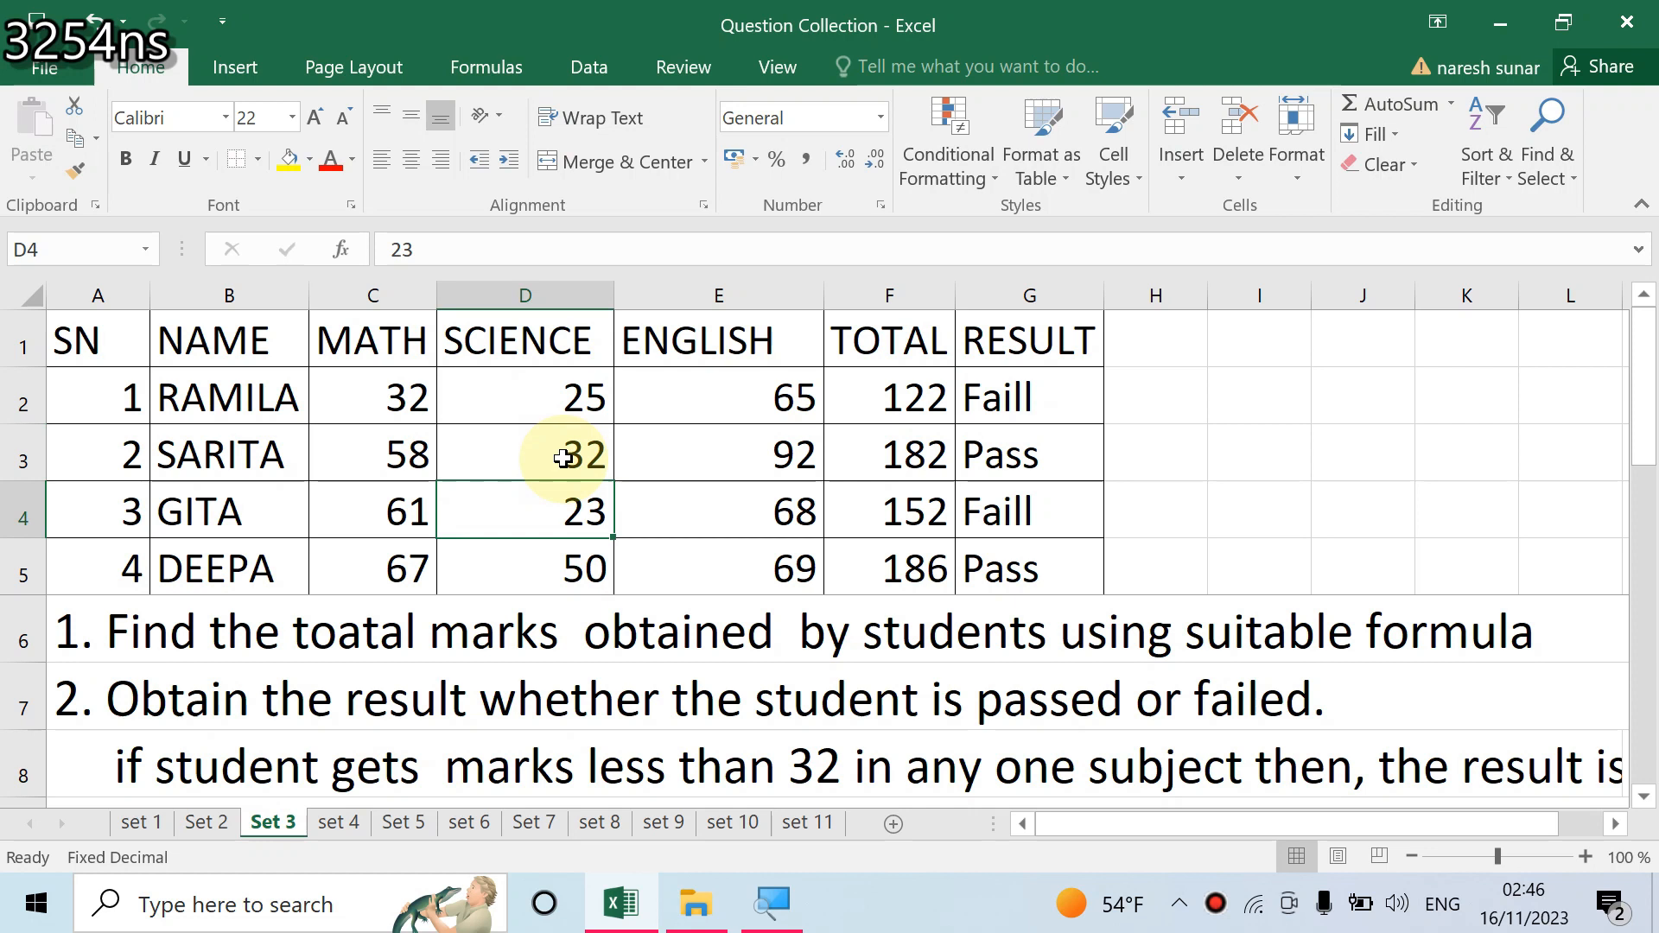
Insert a 2-D clustered column chart from the subject marks in C1:E5 and move it lower and further right on the sheet
scroll(370, 729, down, 1)
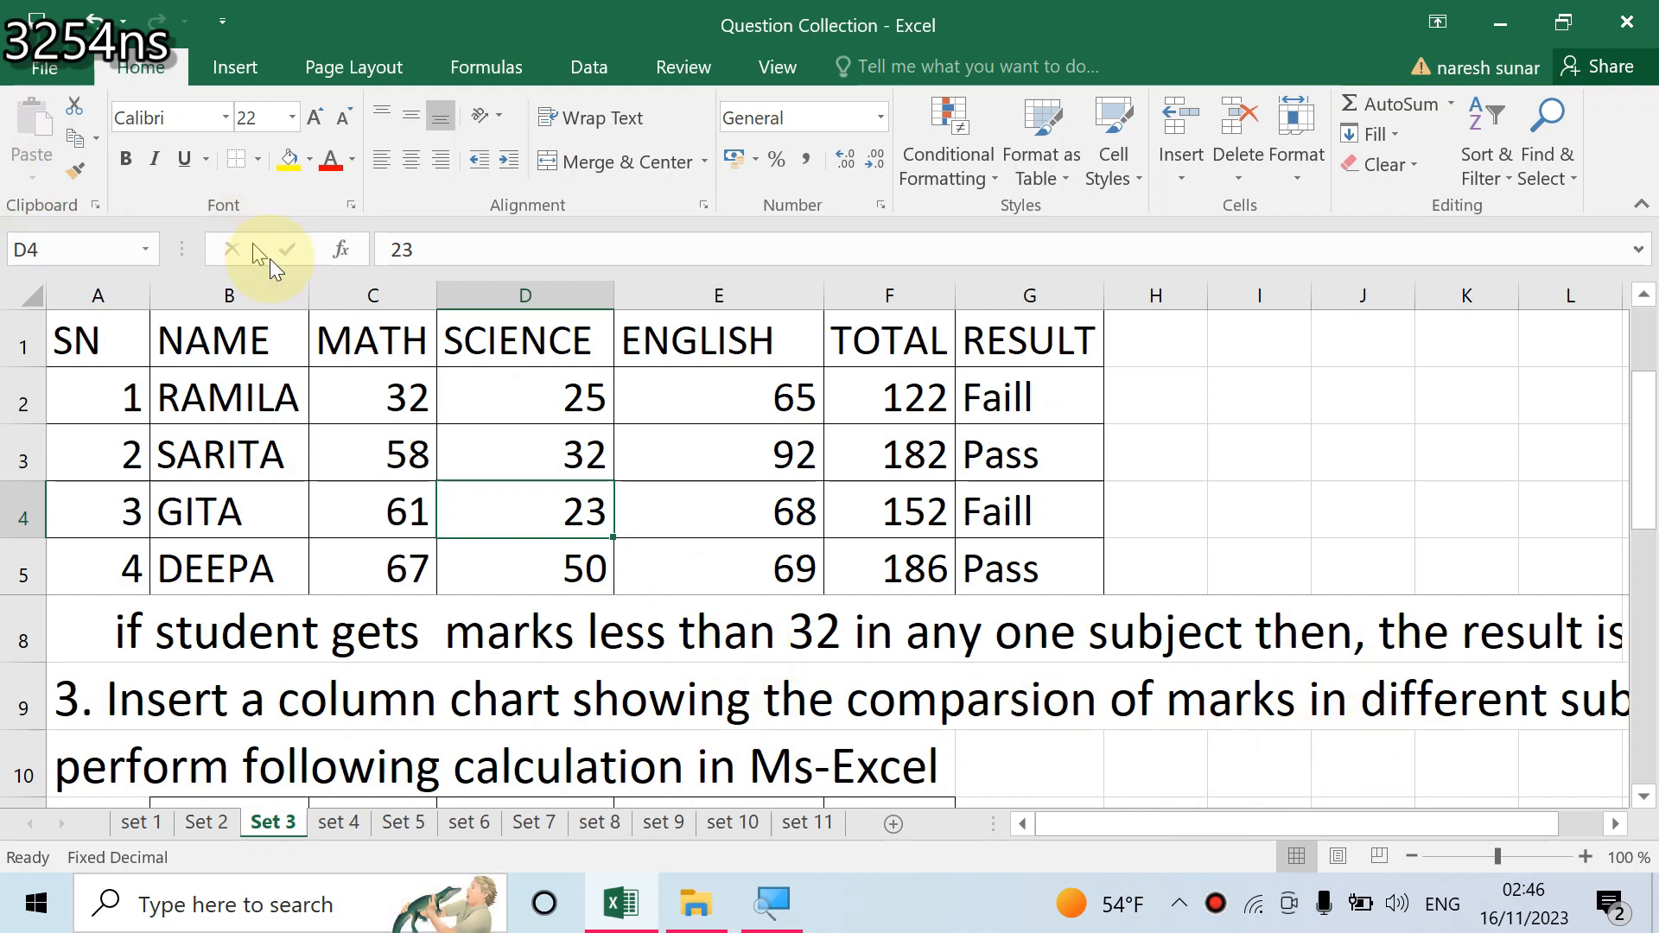
drag(399, 350, 695, 557)
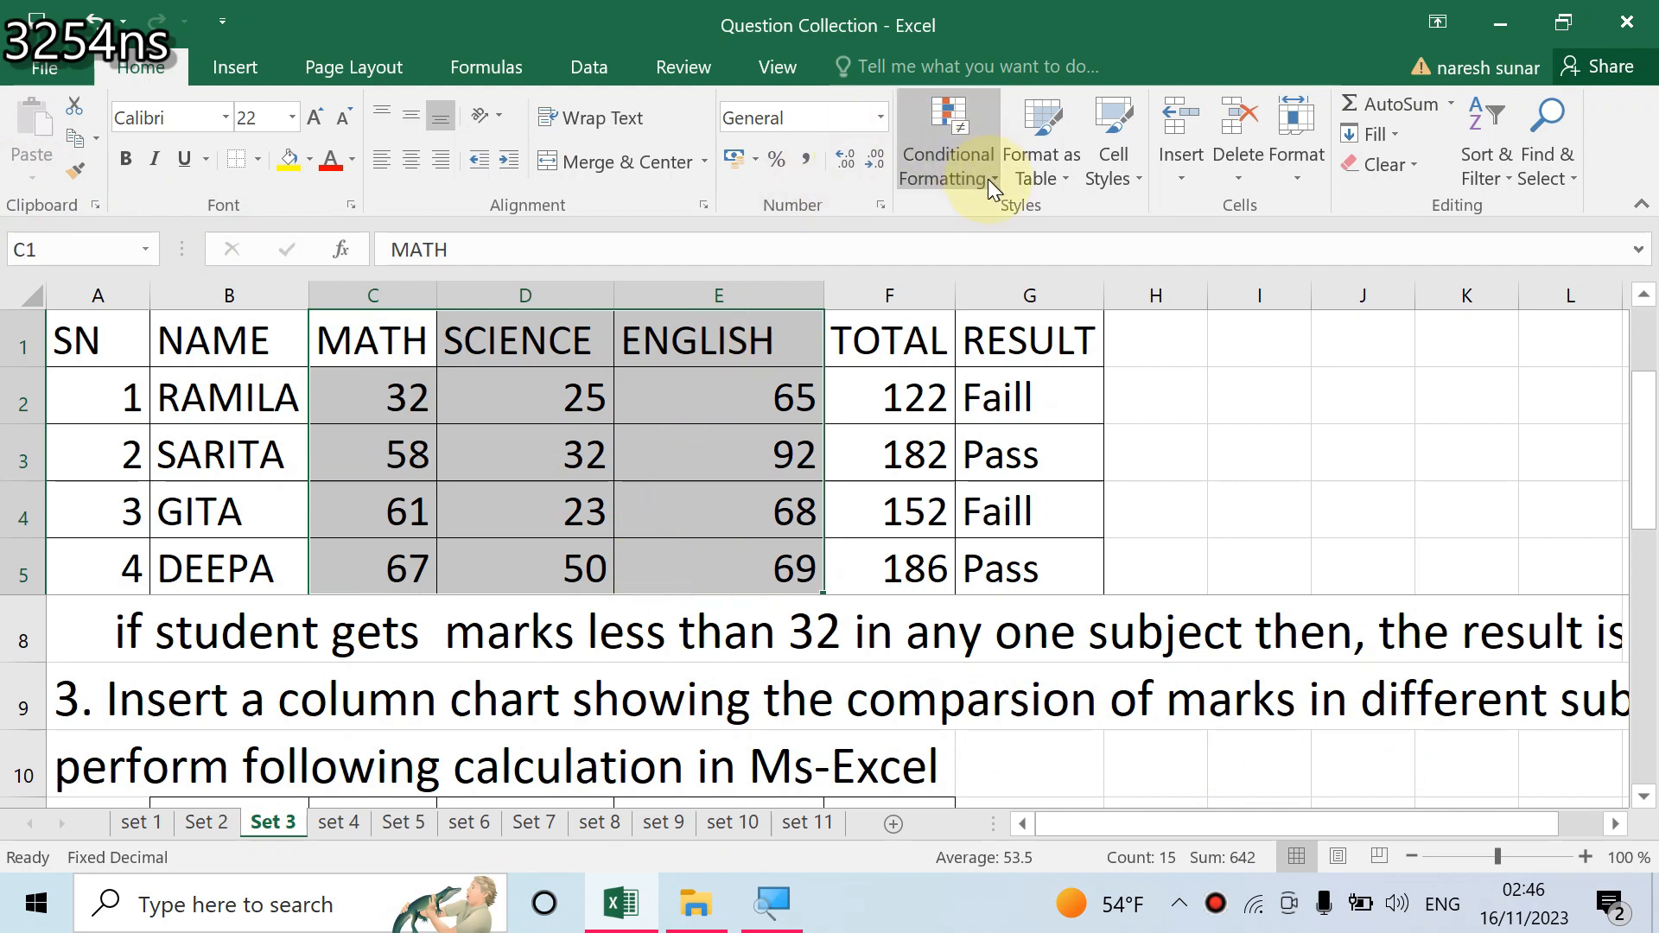
click(235, 67)
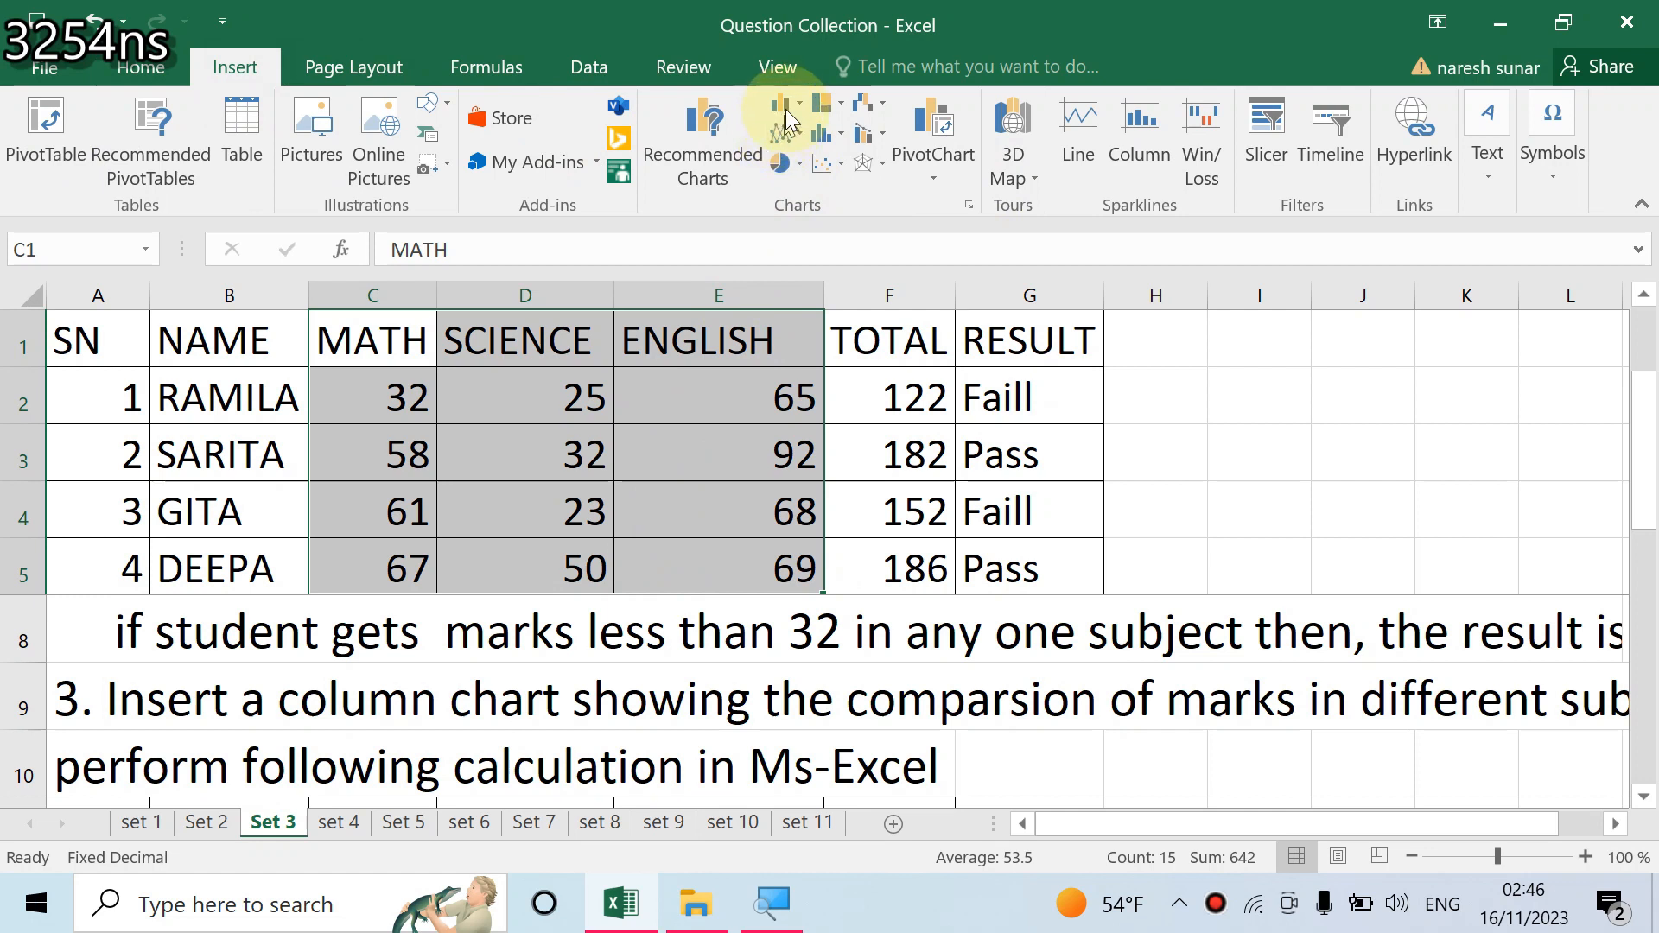
click(785, 104)
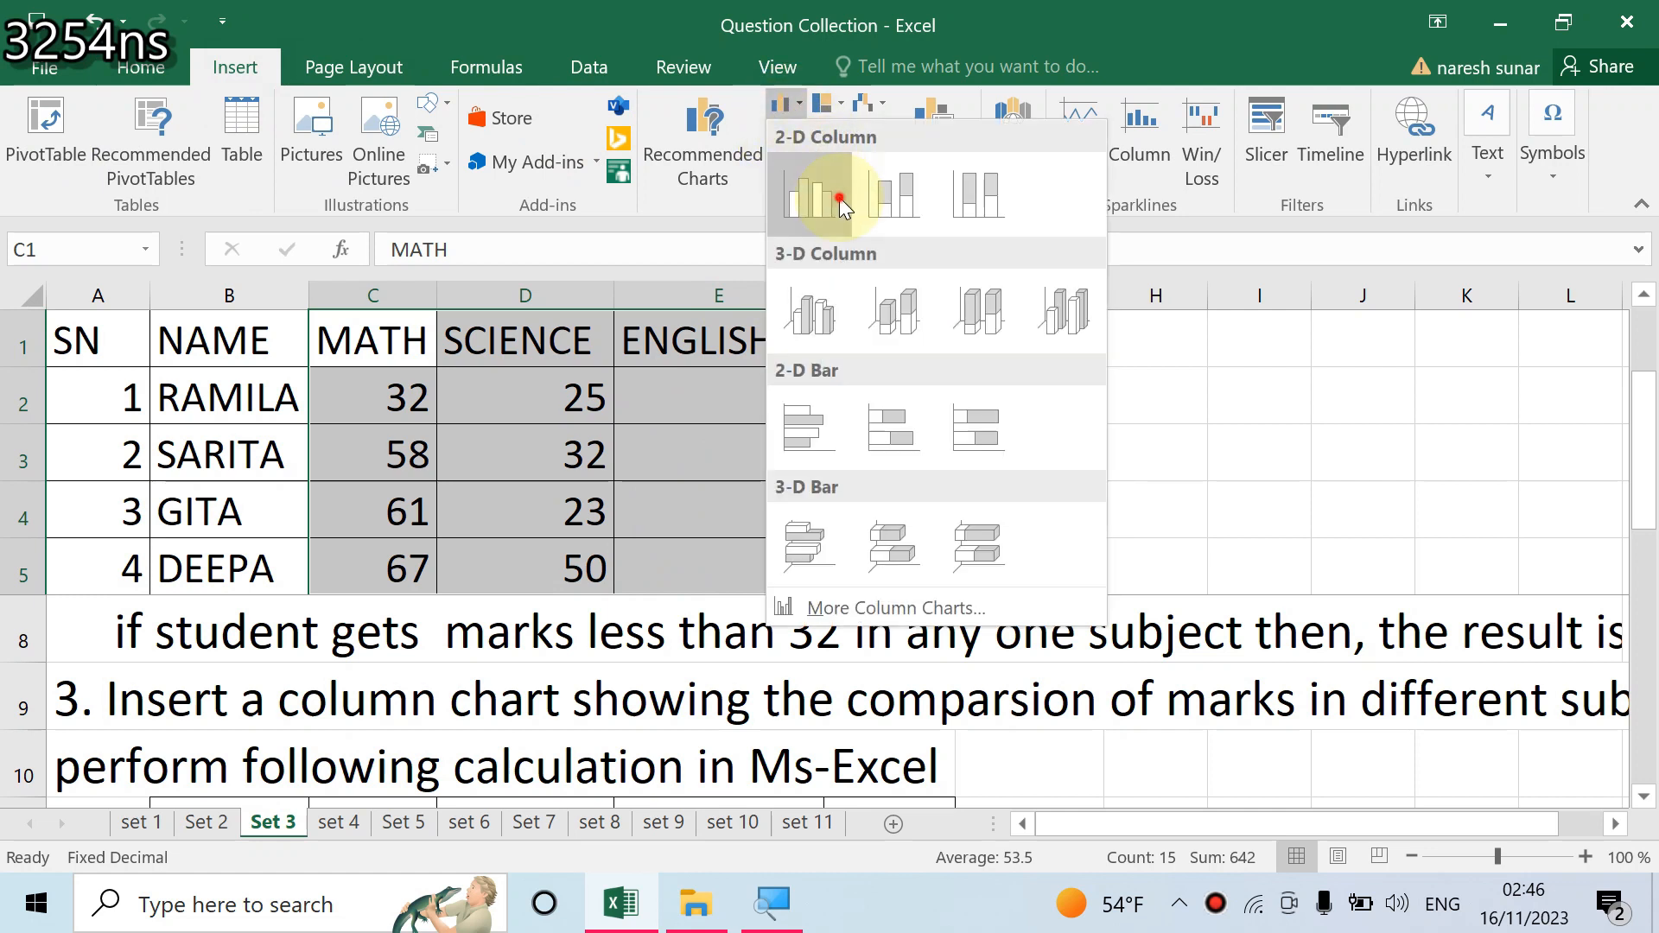
click(808, 194)
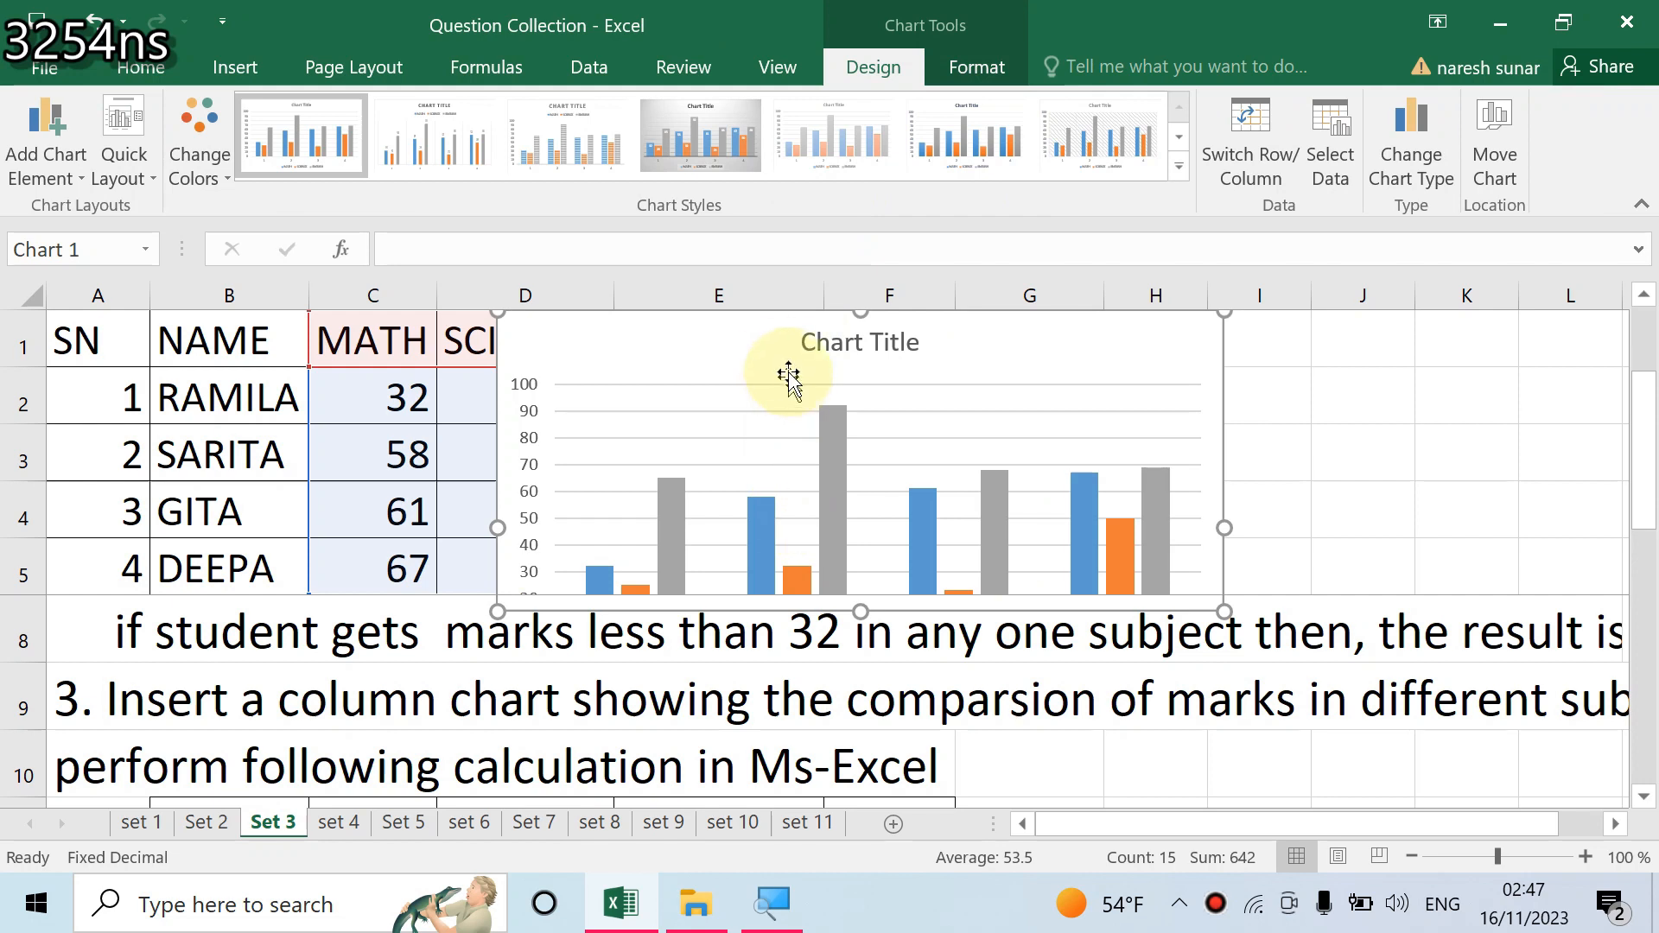
drag(763, 340, 989, 419)
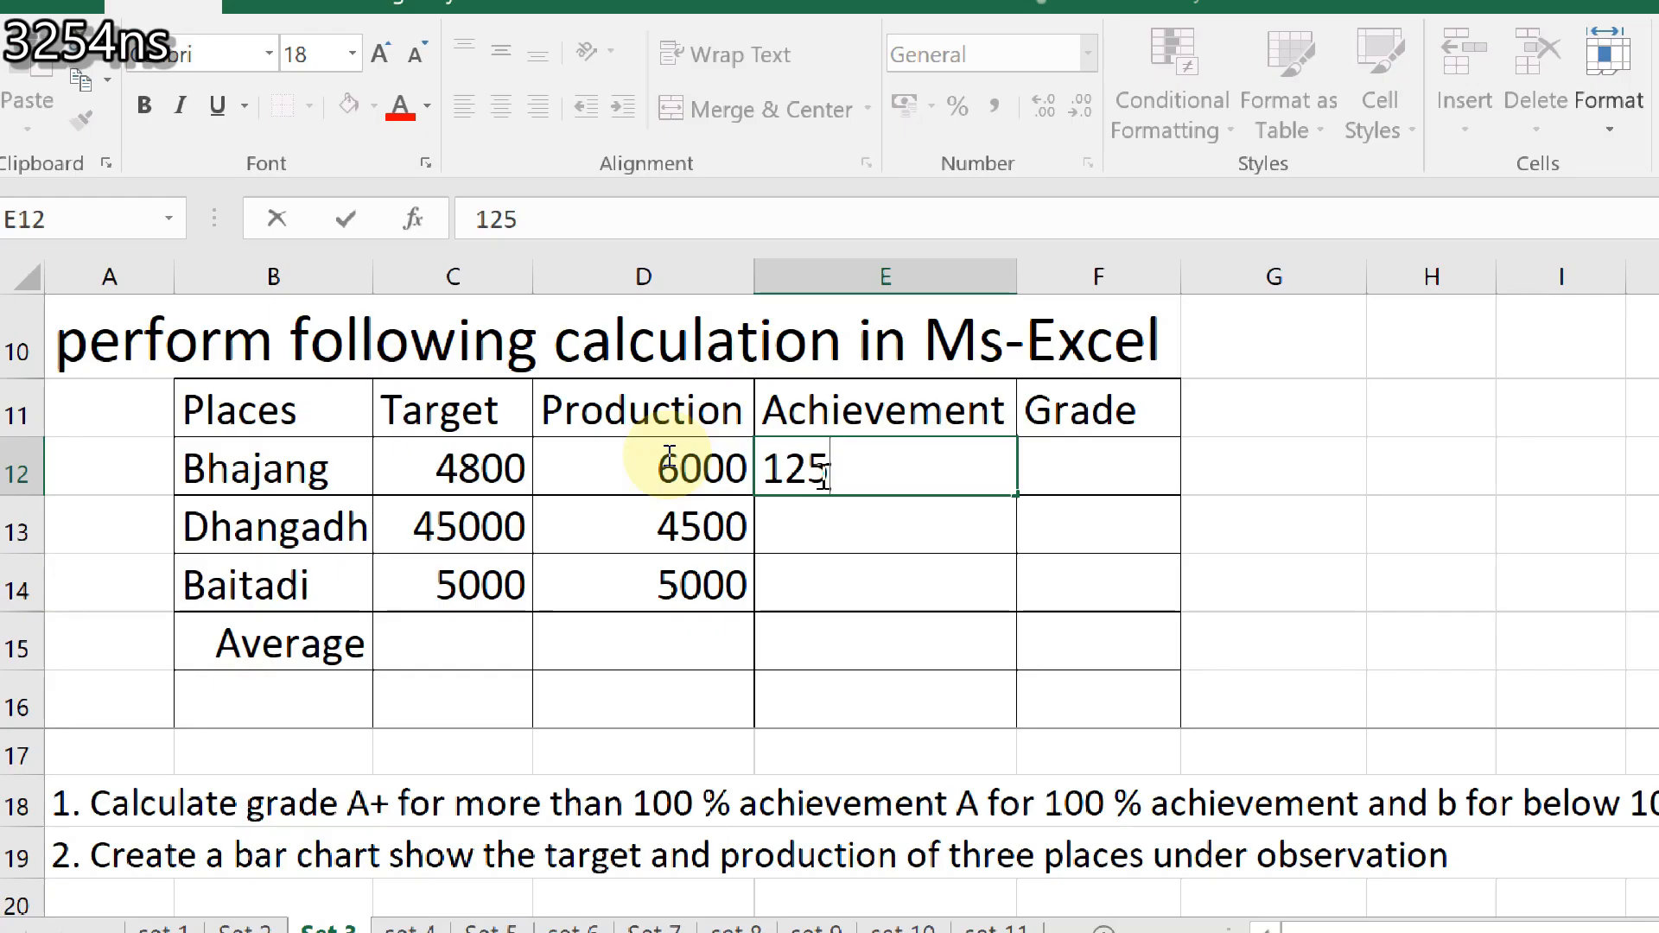
Enter the achievement percentages 125%, 90% and 100% for Bhajang, Dhangadh and Baitadi in cells E12 to E14
text(%$)
key(BackSpace)
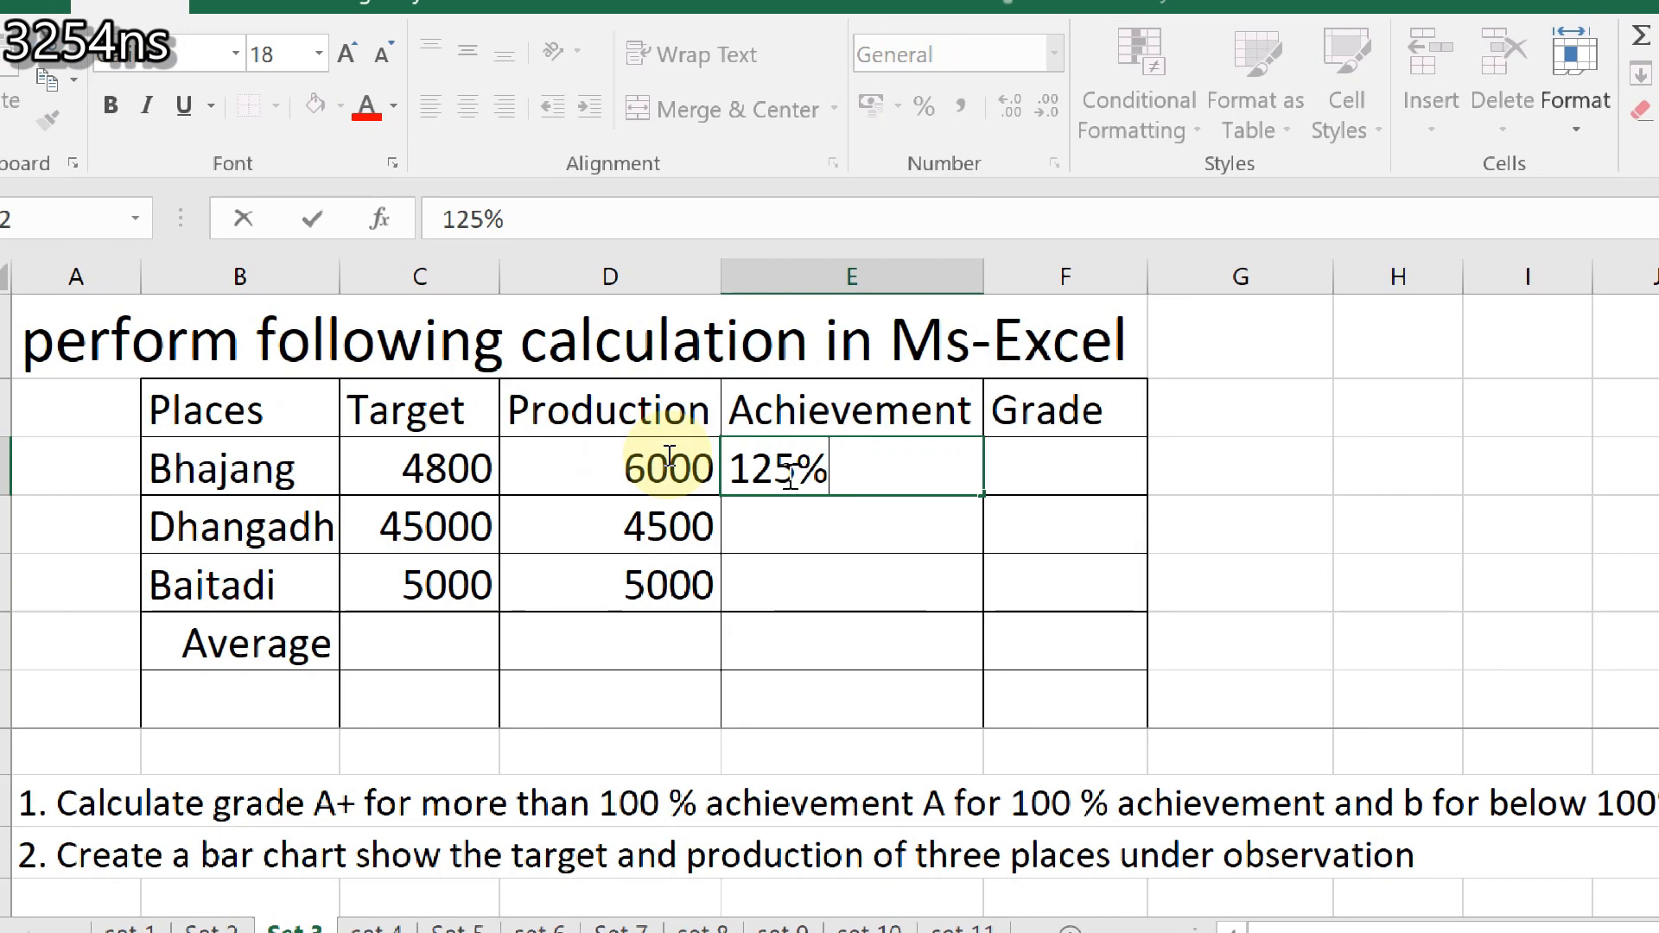
key(Return)
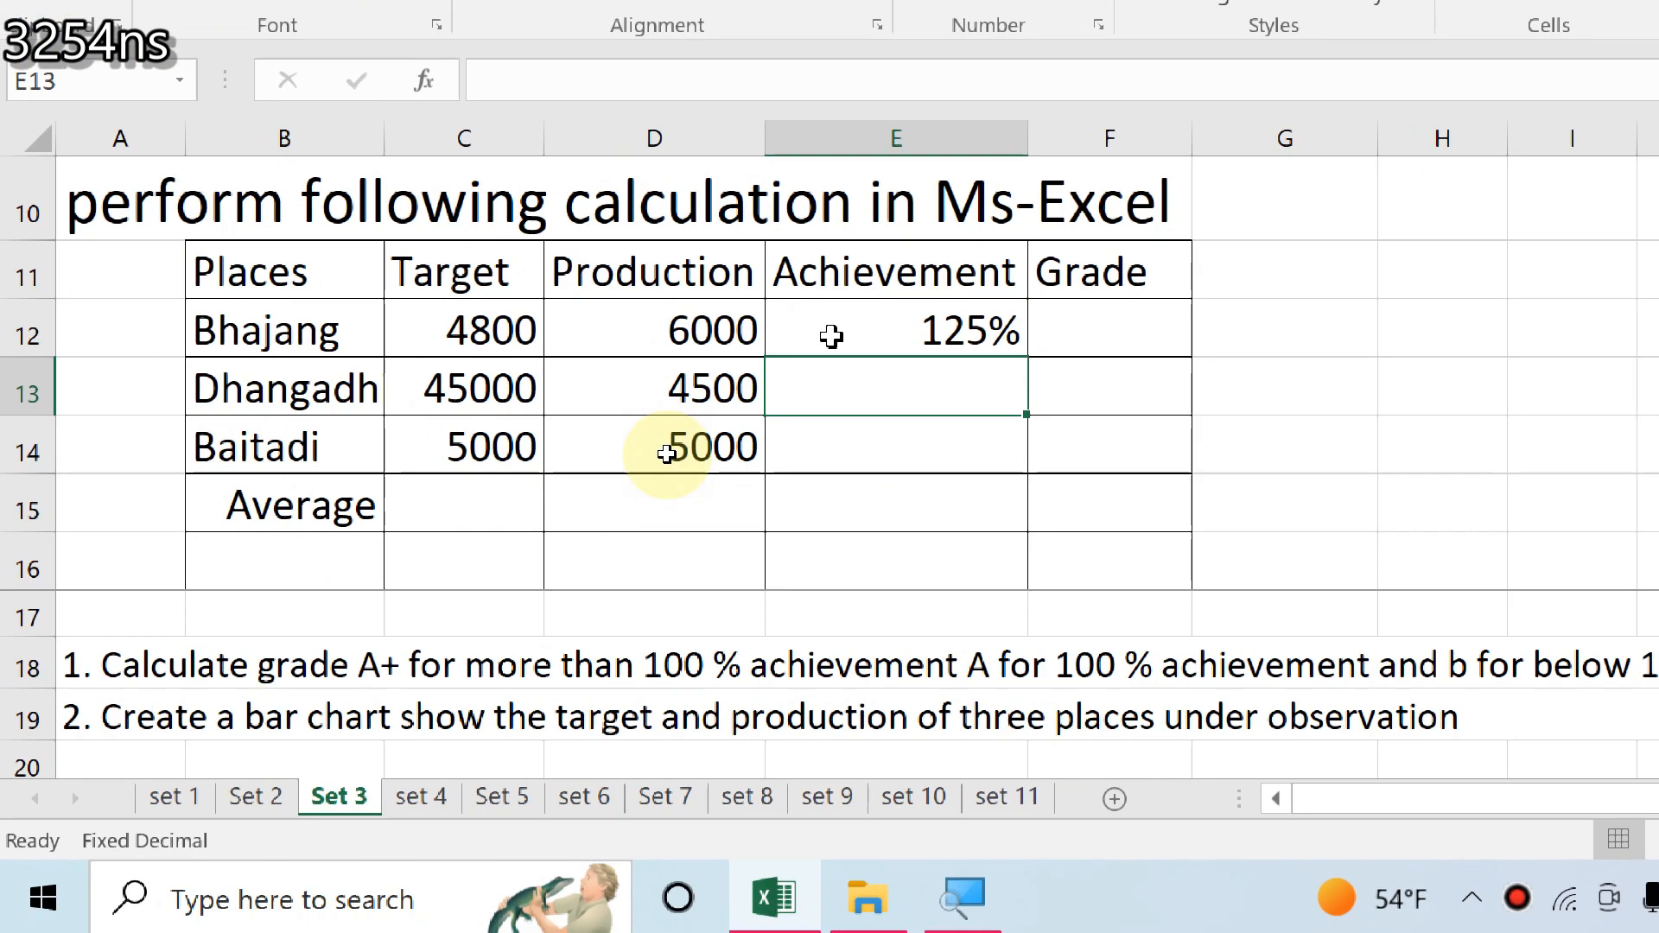
text(90)
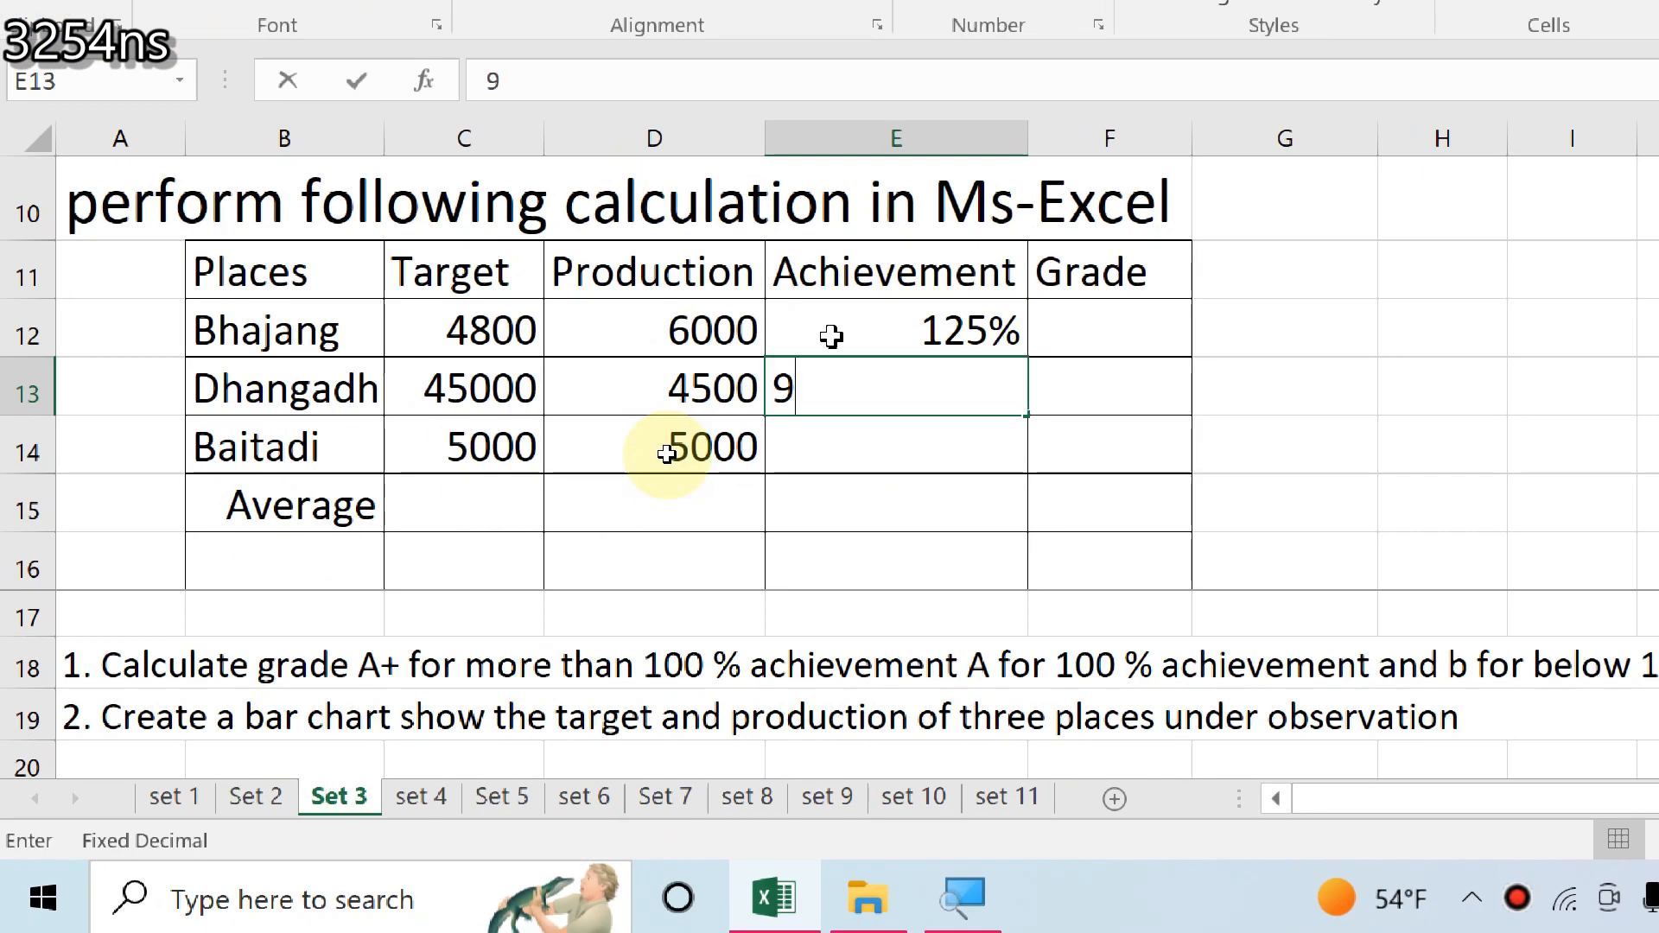
text(%)
key(Return)
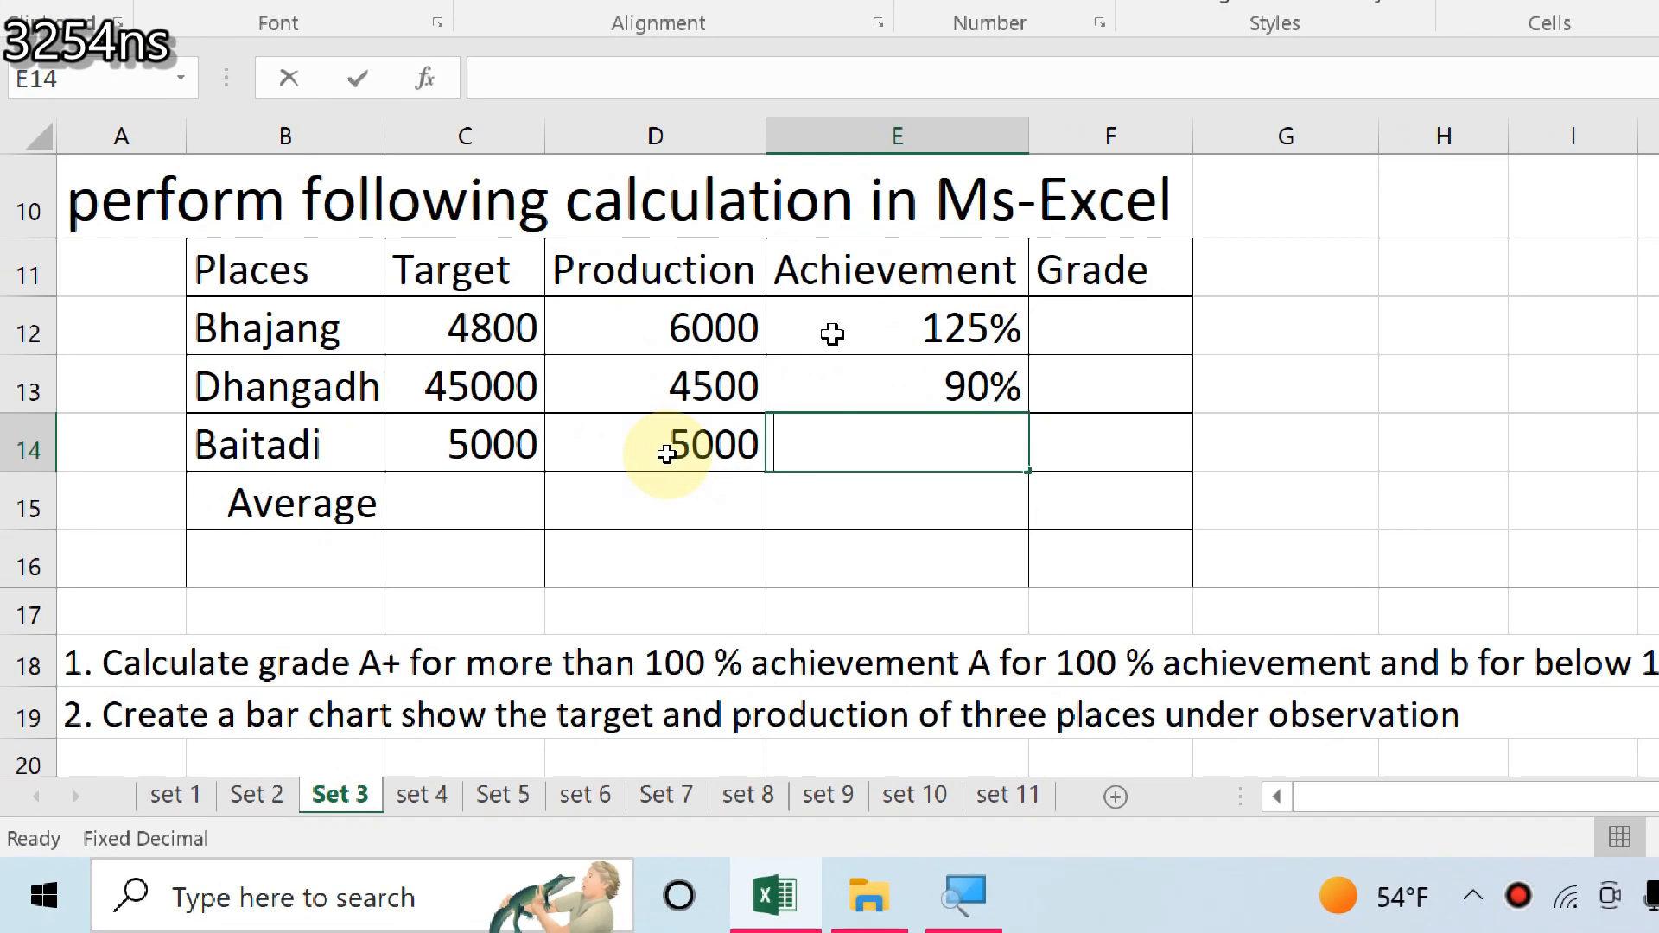
text(100)
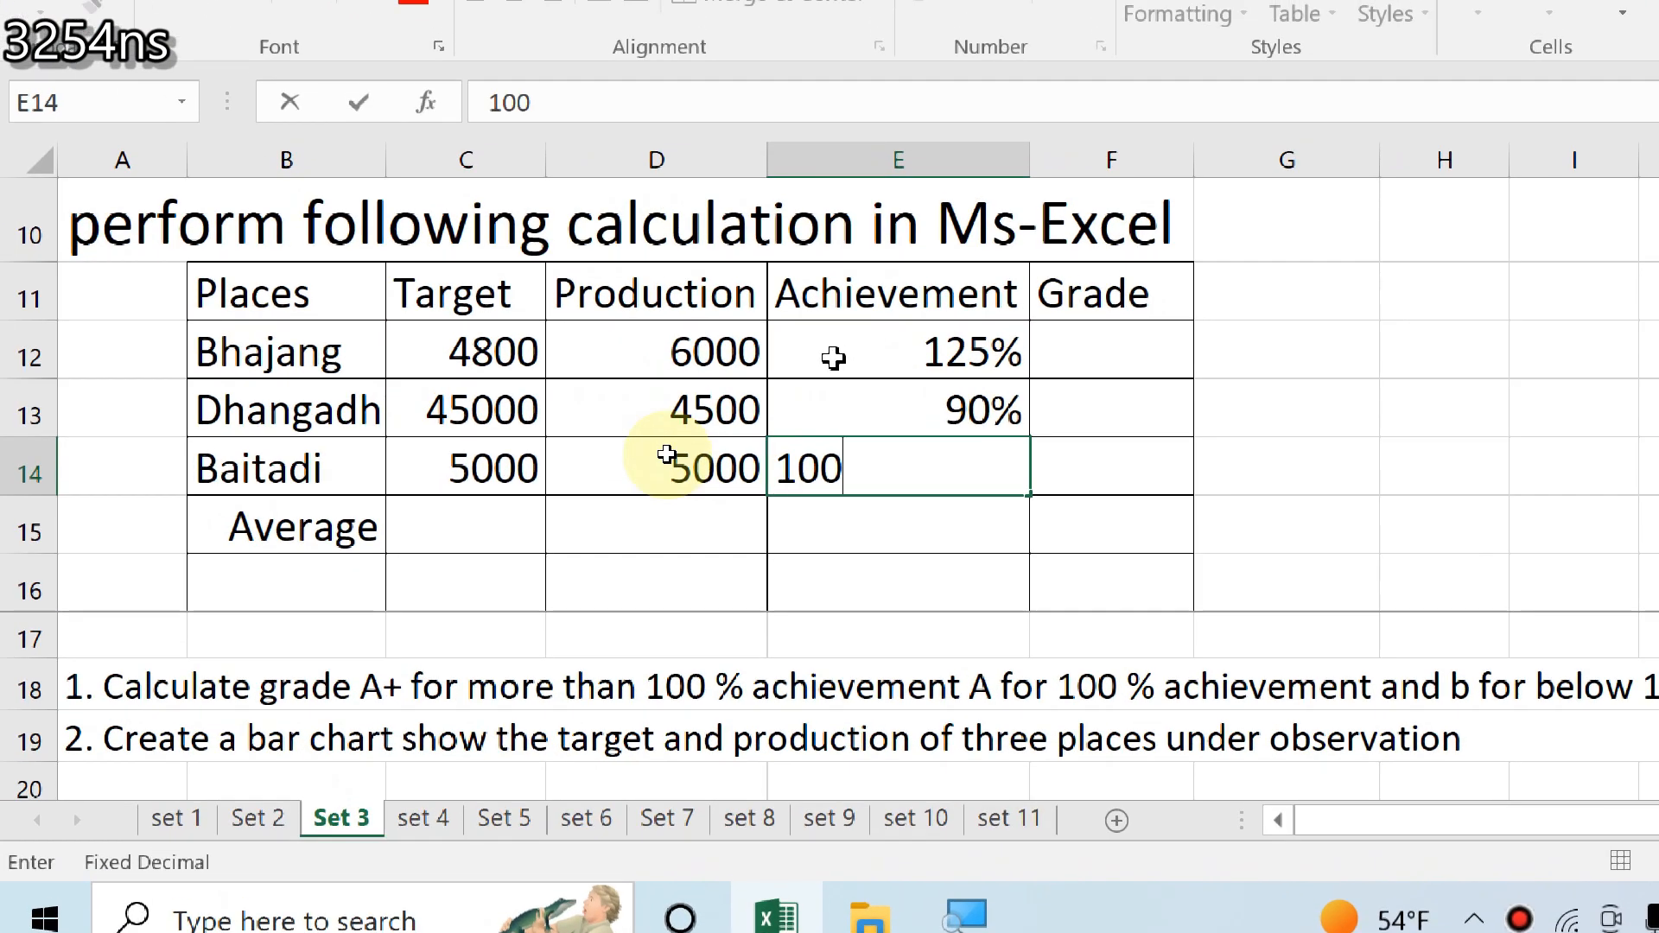
text(%)
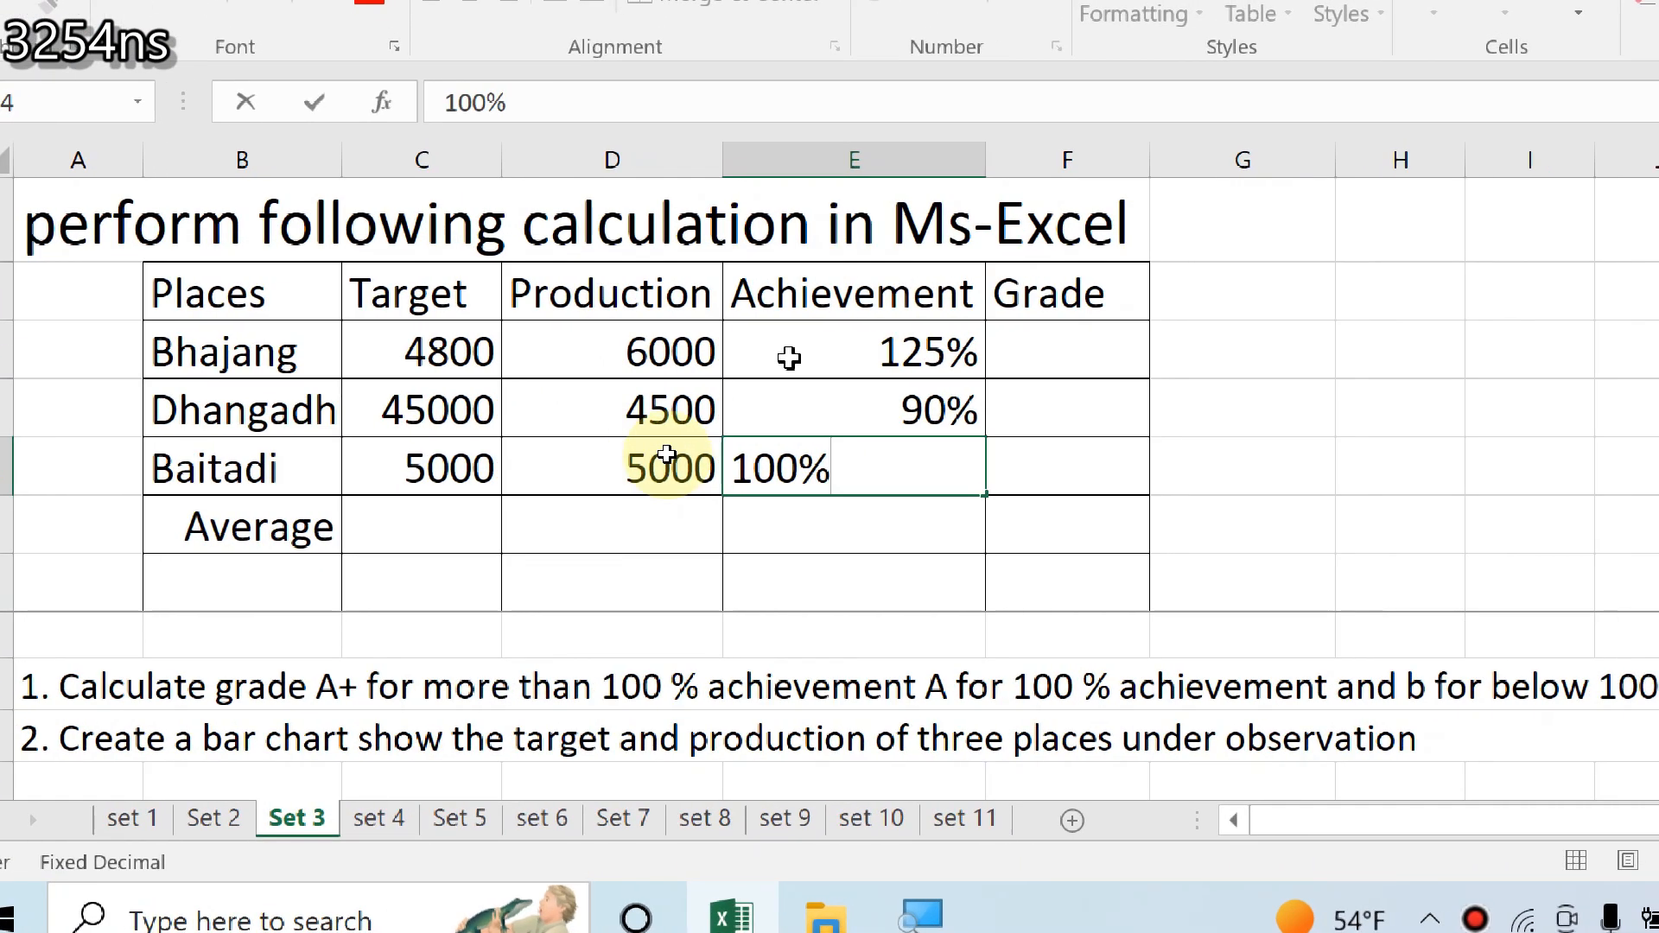
key(Return)
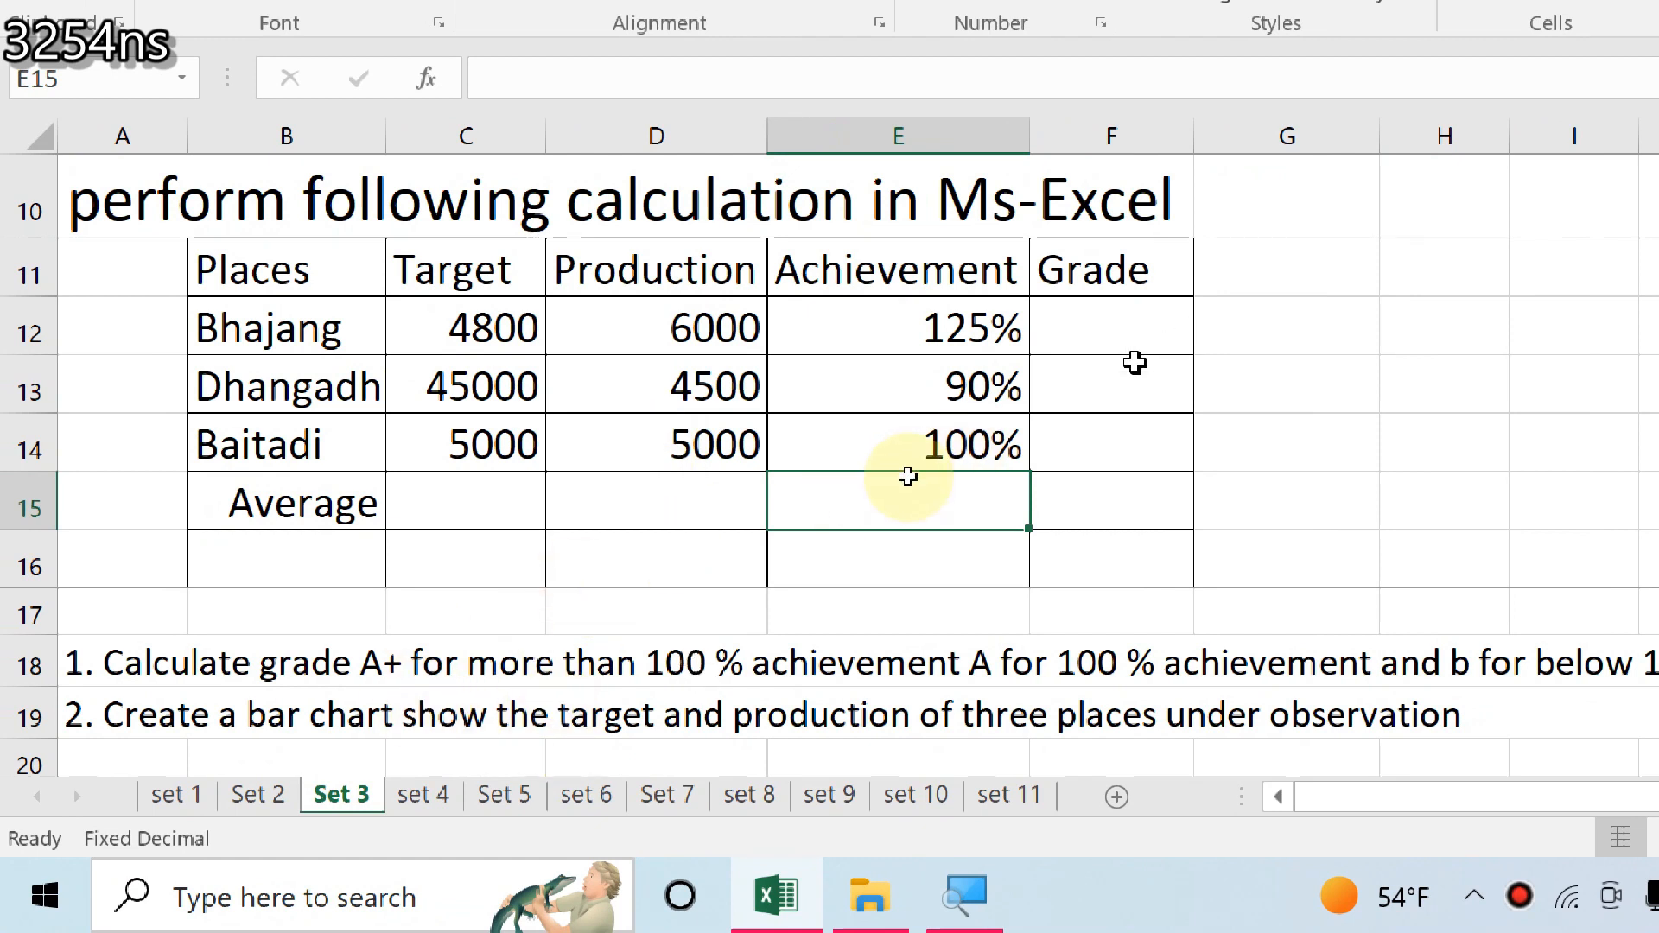
text(+)
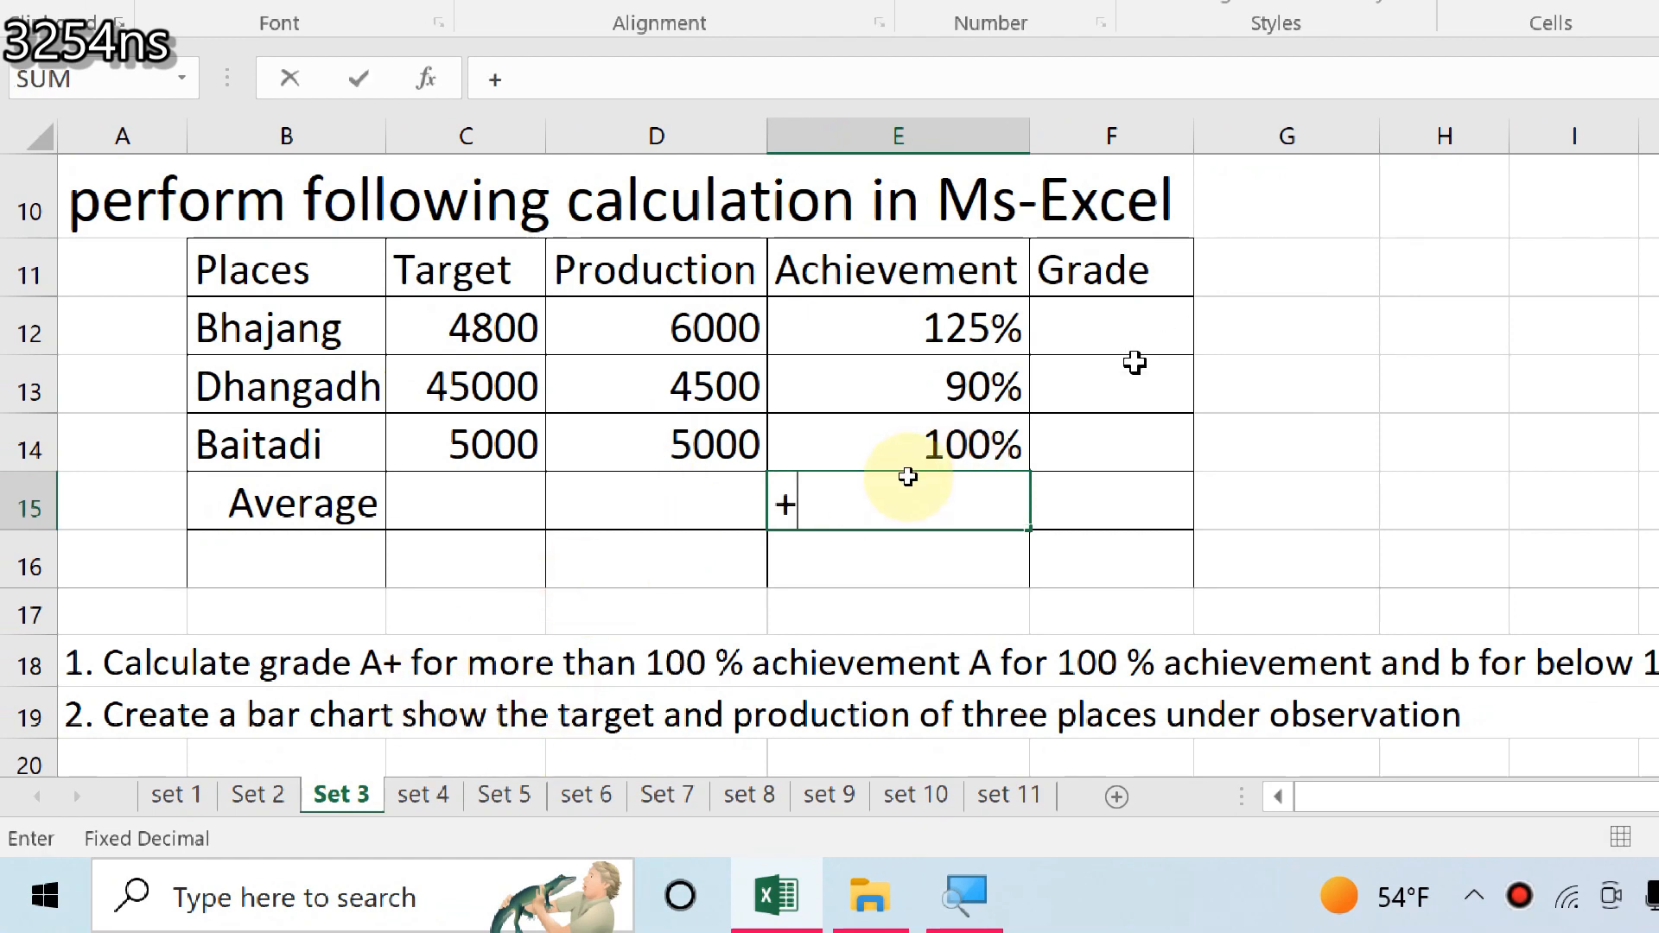
key(BackSpace)
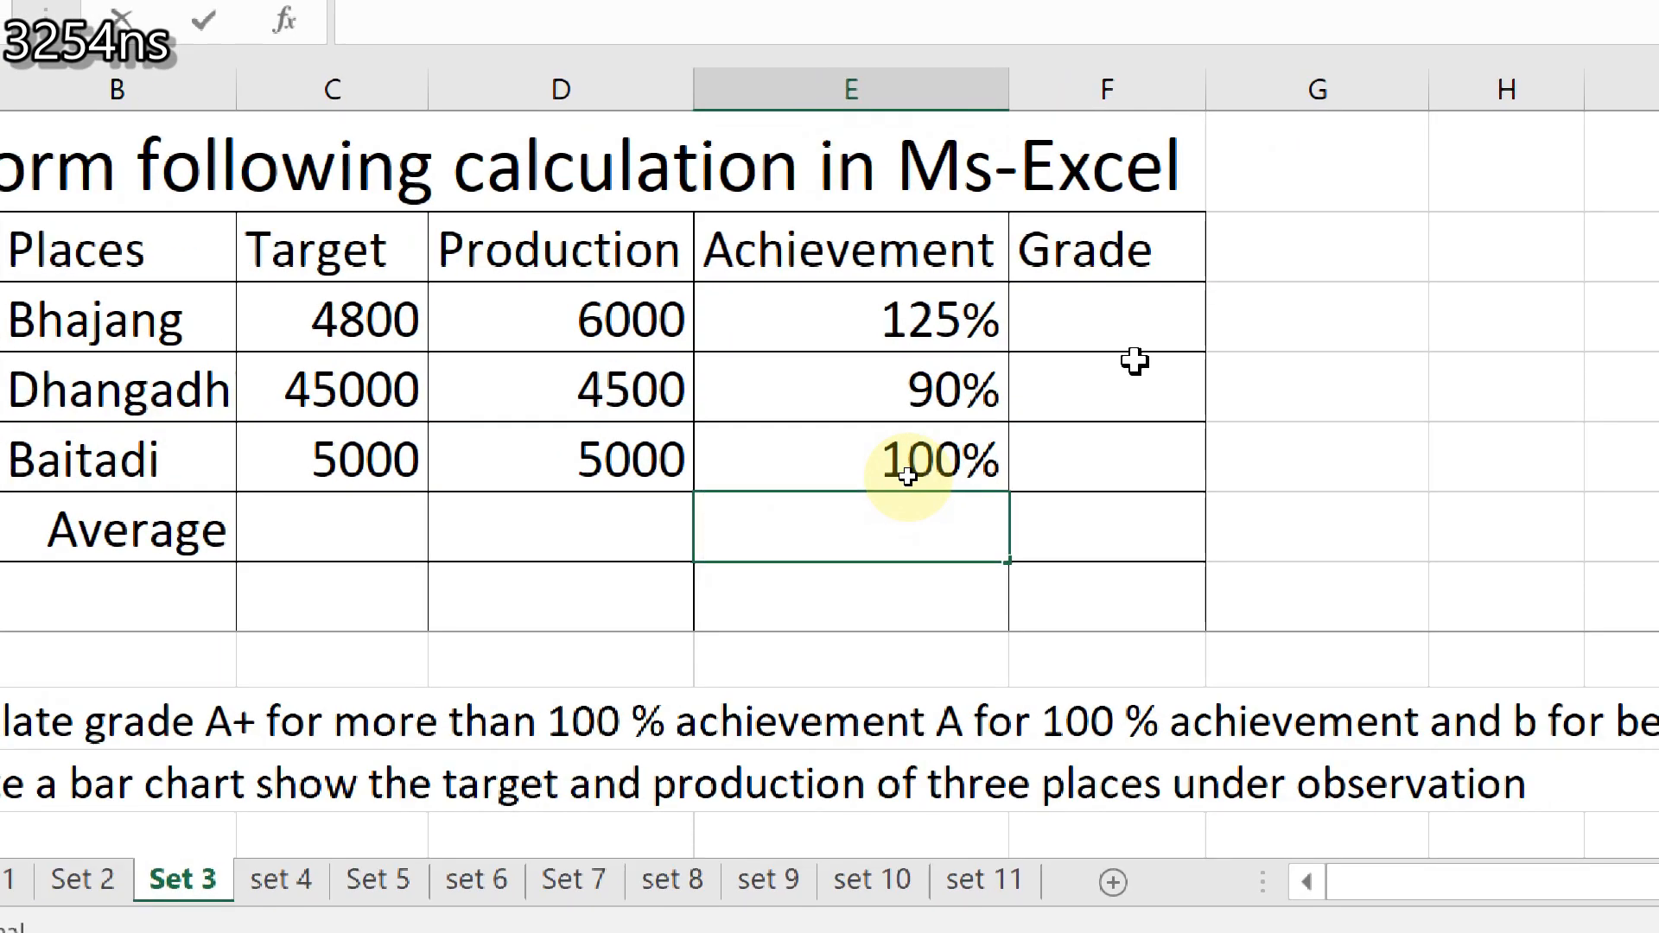
Start an IF formula in the Grade cell F12 that tests E12>100 and returns "A+" when true
click(1080, 301)
double_click(1080, 301)
text(=f)
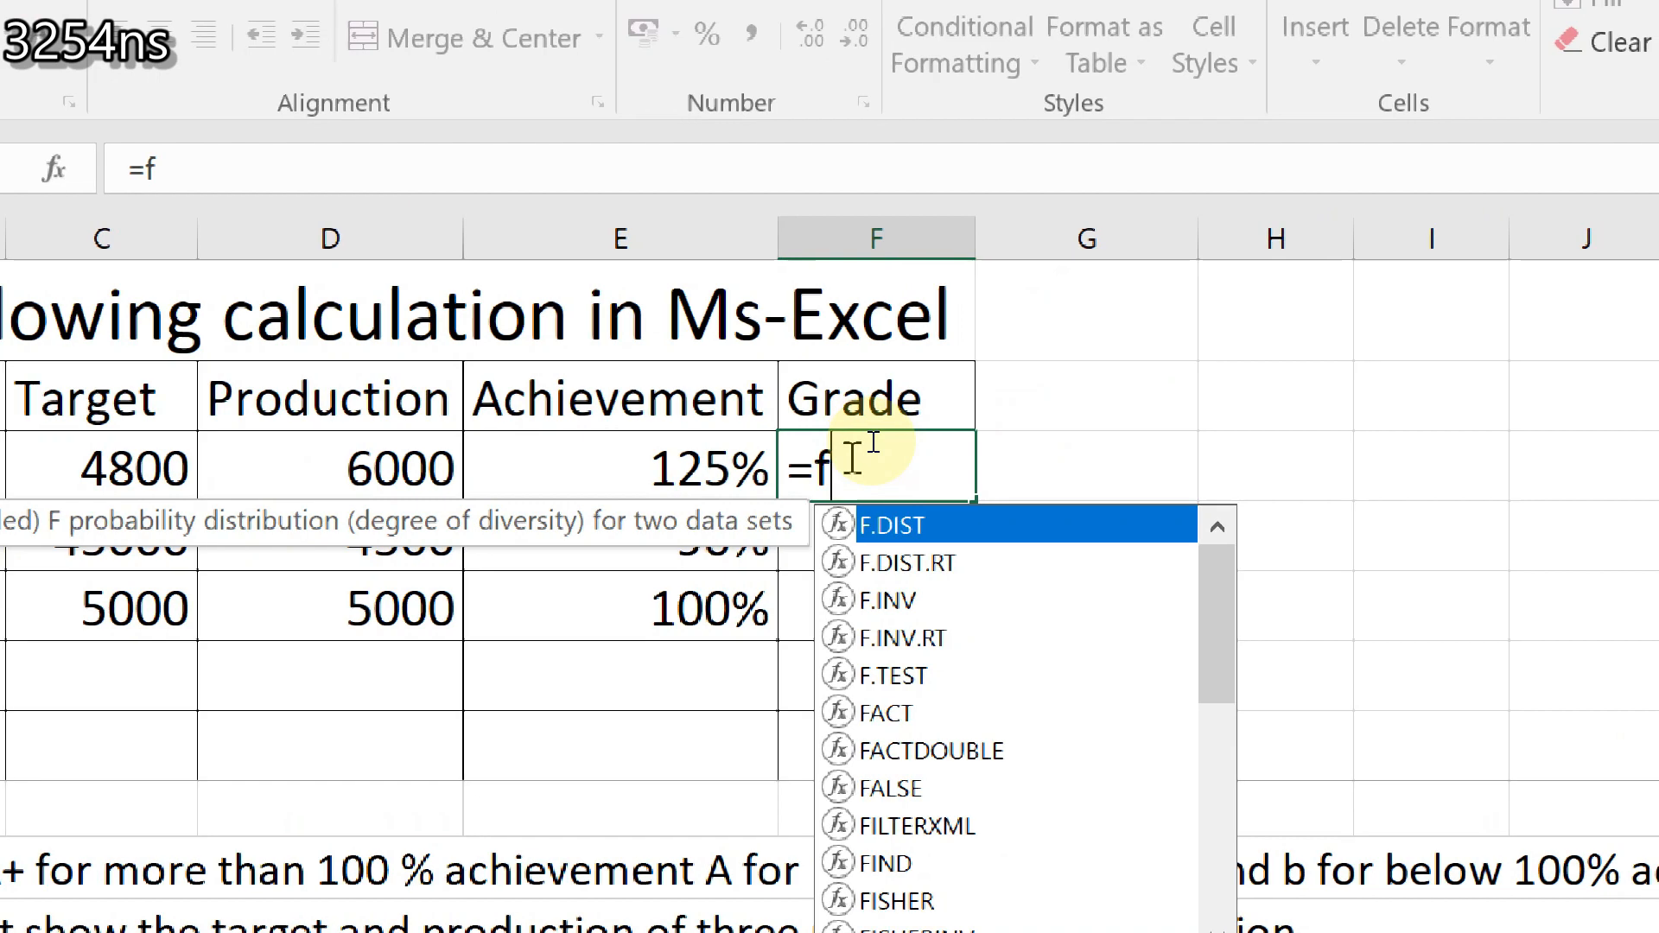
key(Escape)
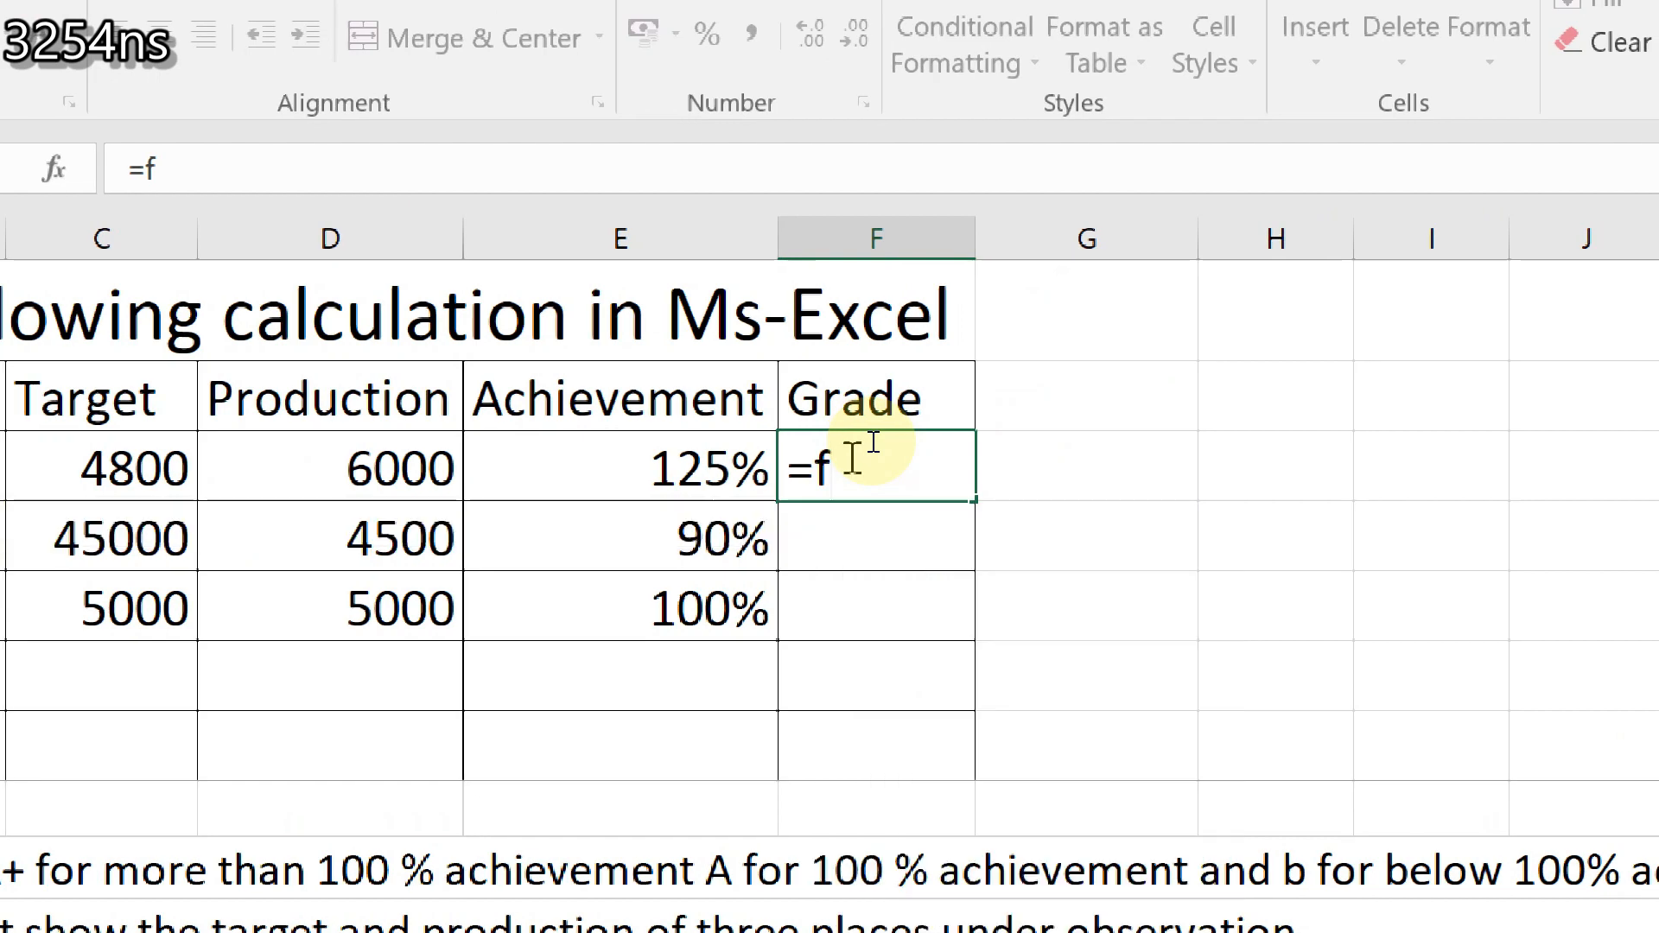
key(BackSpace)
text(if)
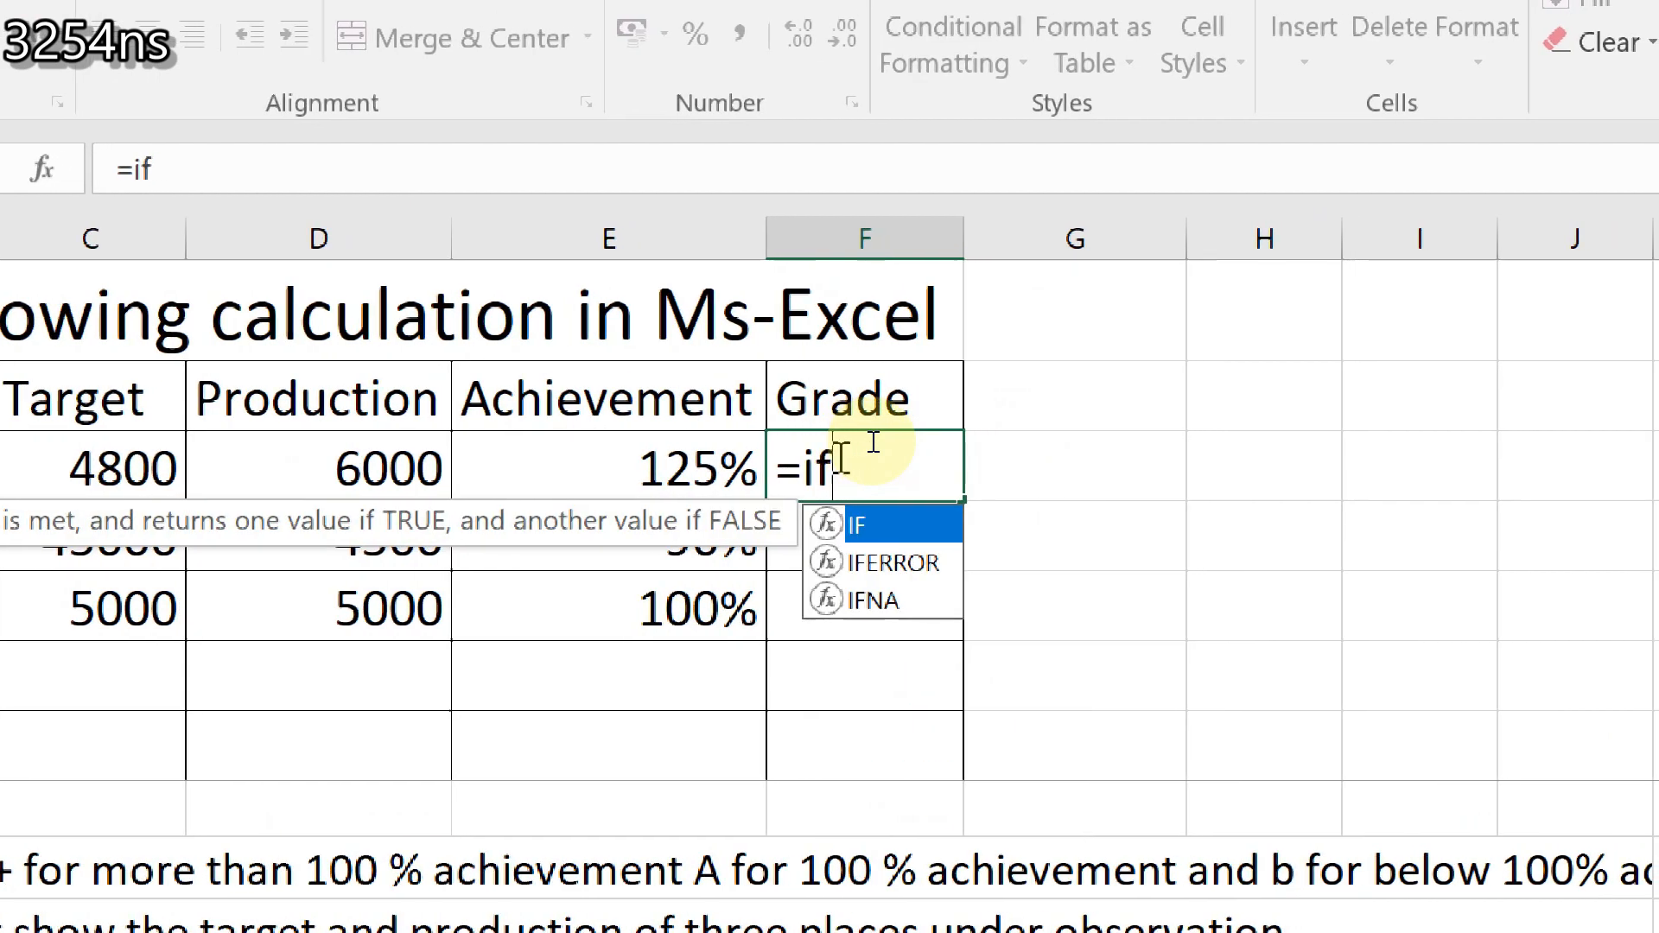
text(()
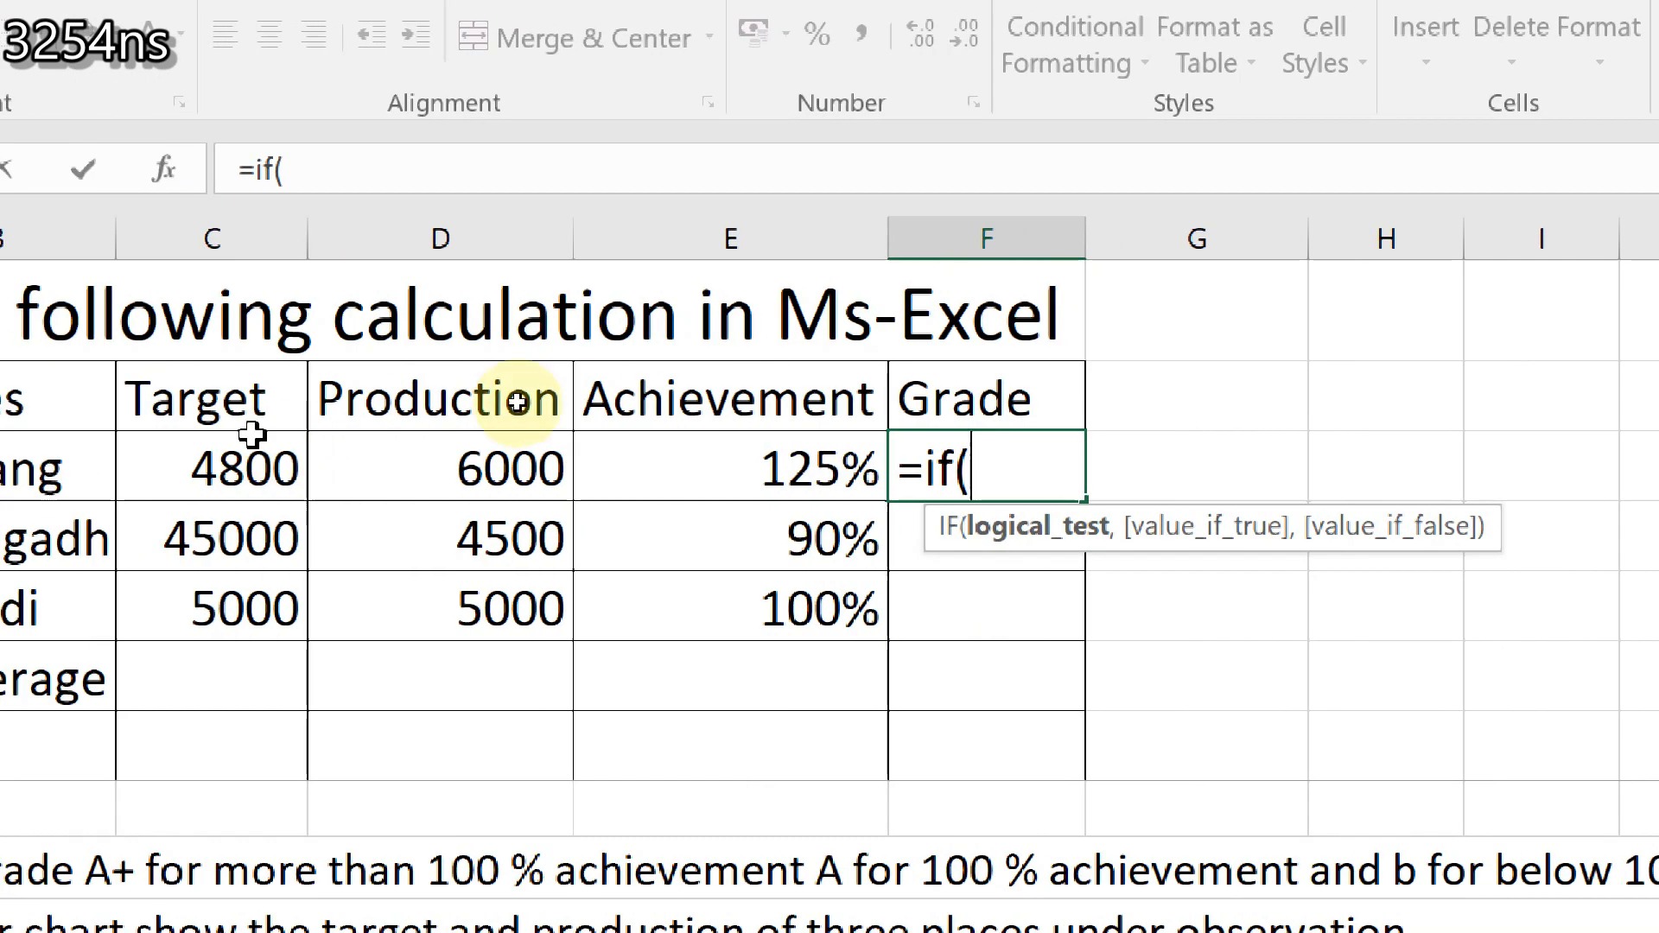
click(638, 450)
text(>100)
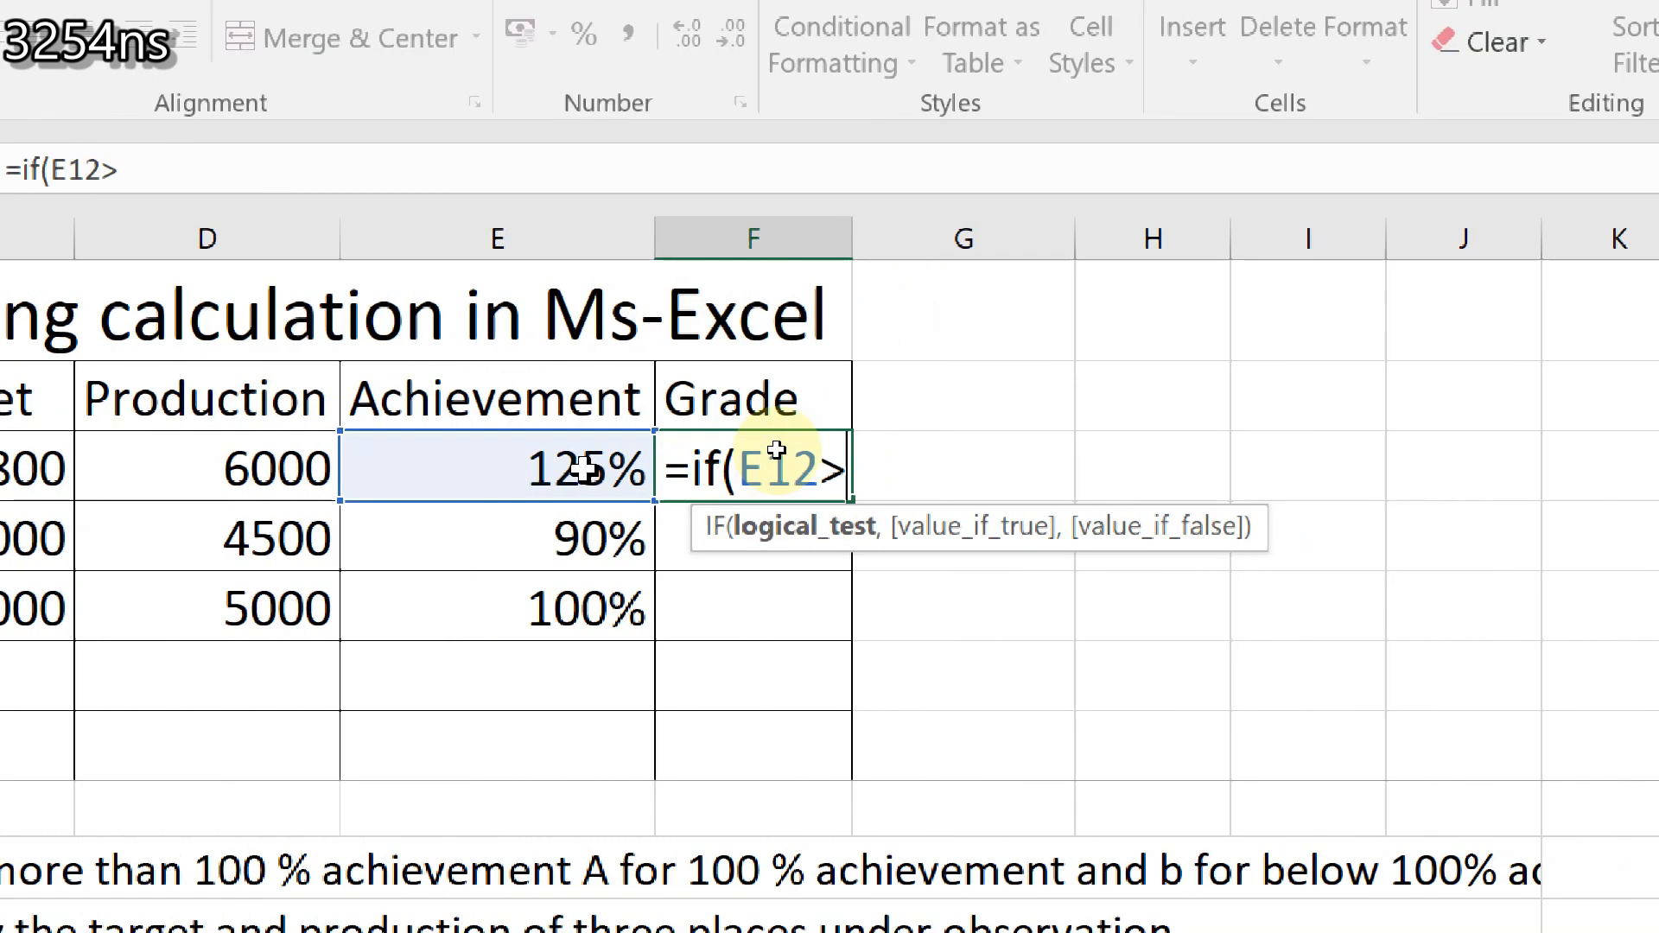
text(,"A)
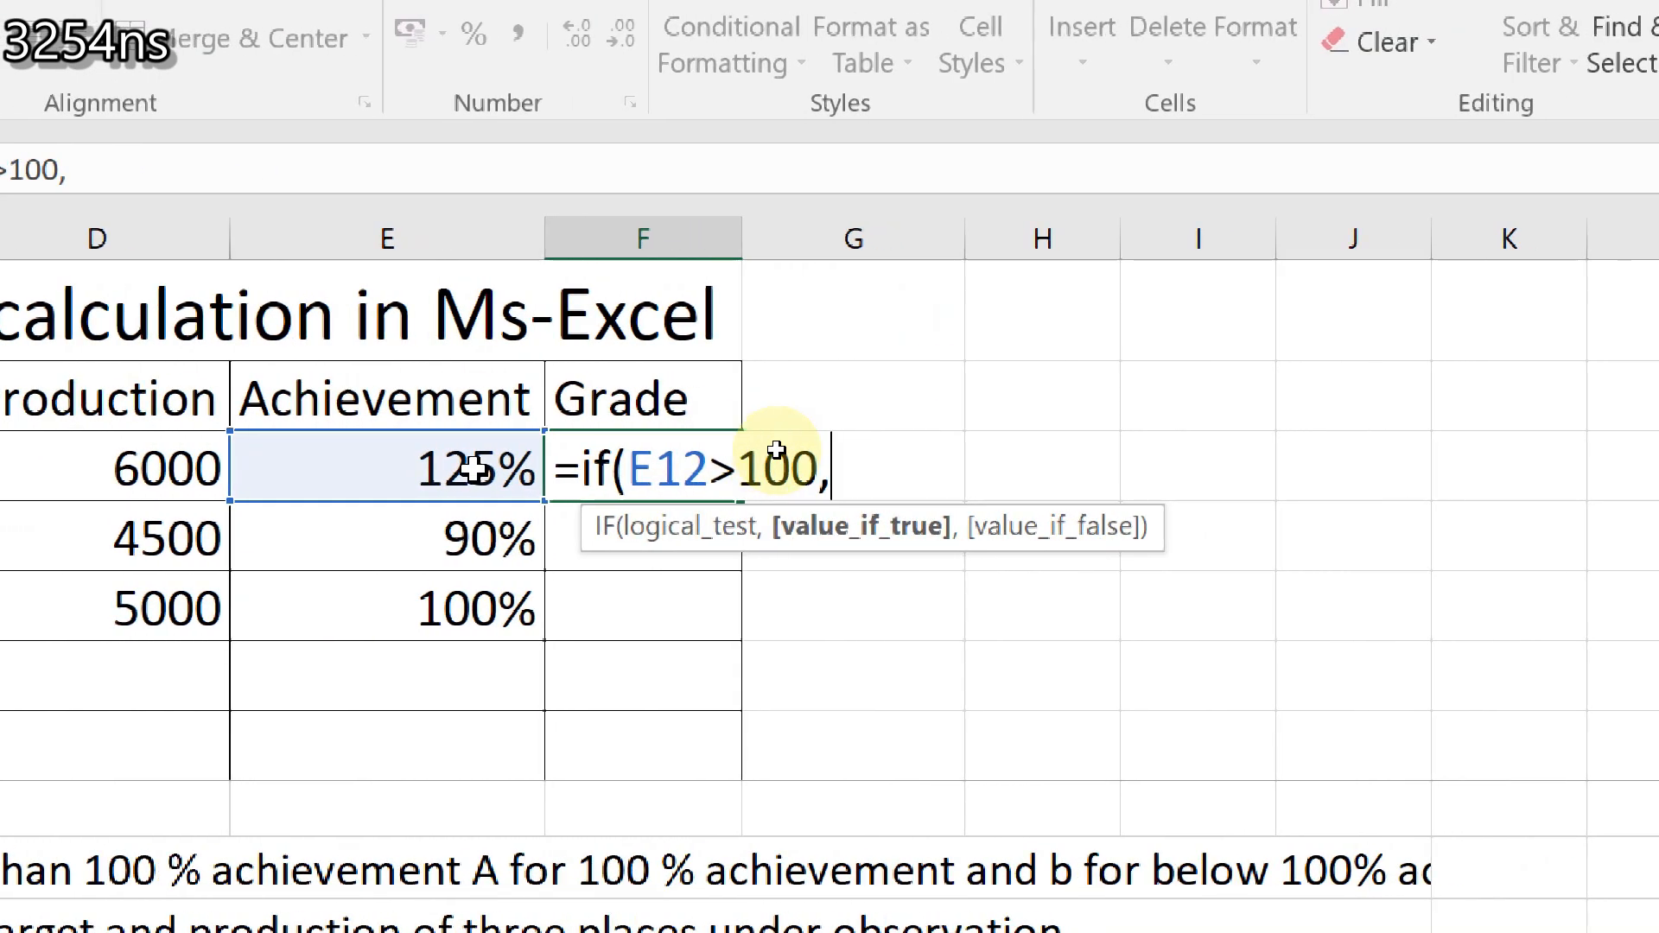
text(+")
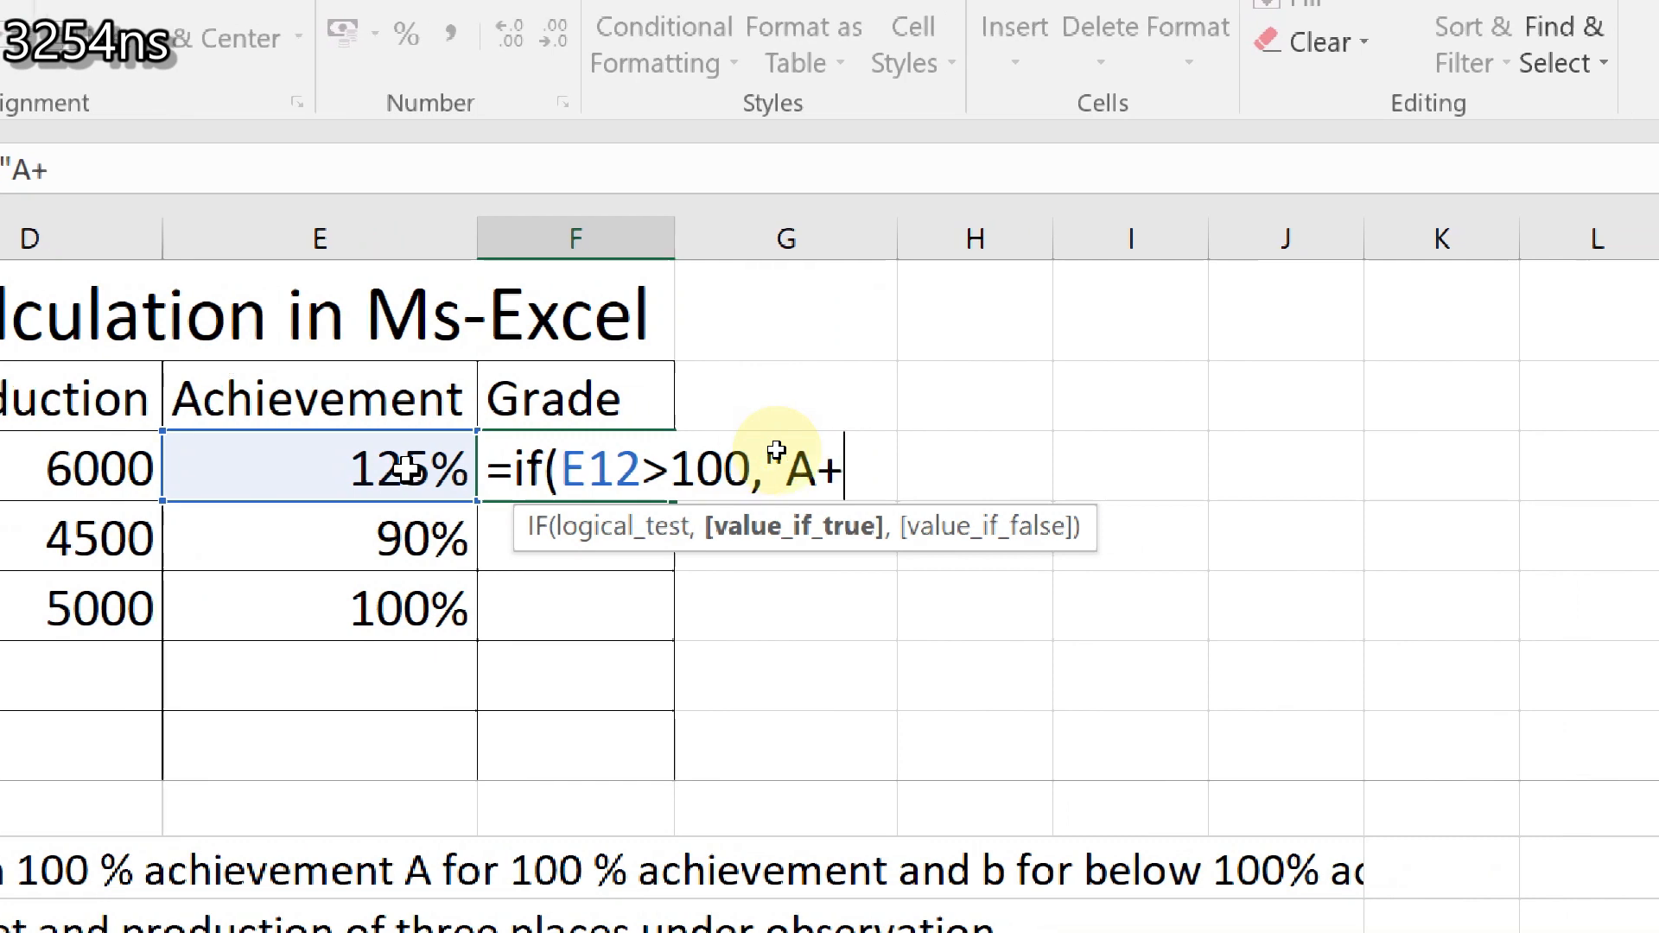
text(,)
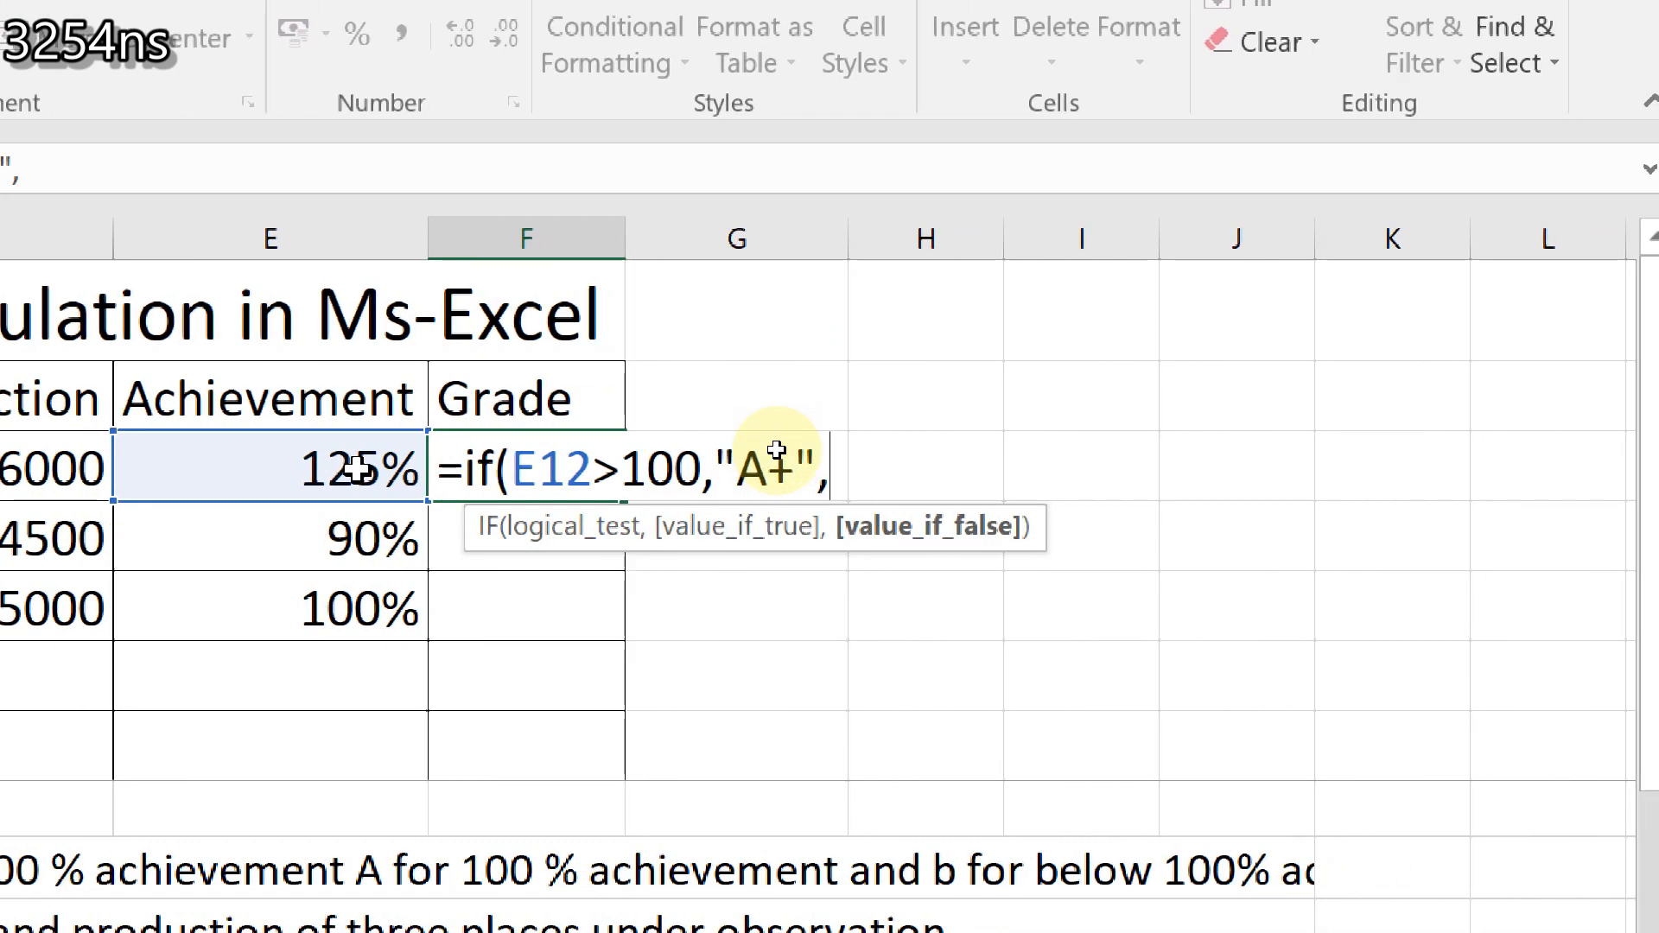
Complete the F12 grade formula to return "A" when E12=100% and "B" otherwise, and fill it down through F14
click(357, 467)
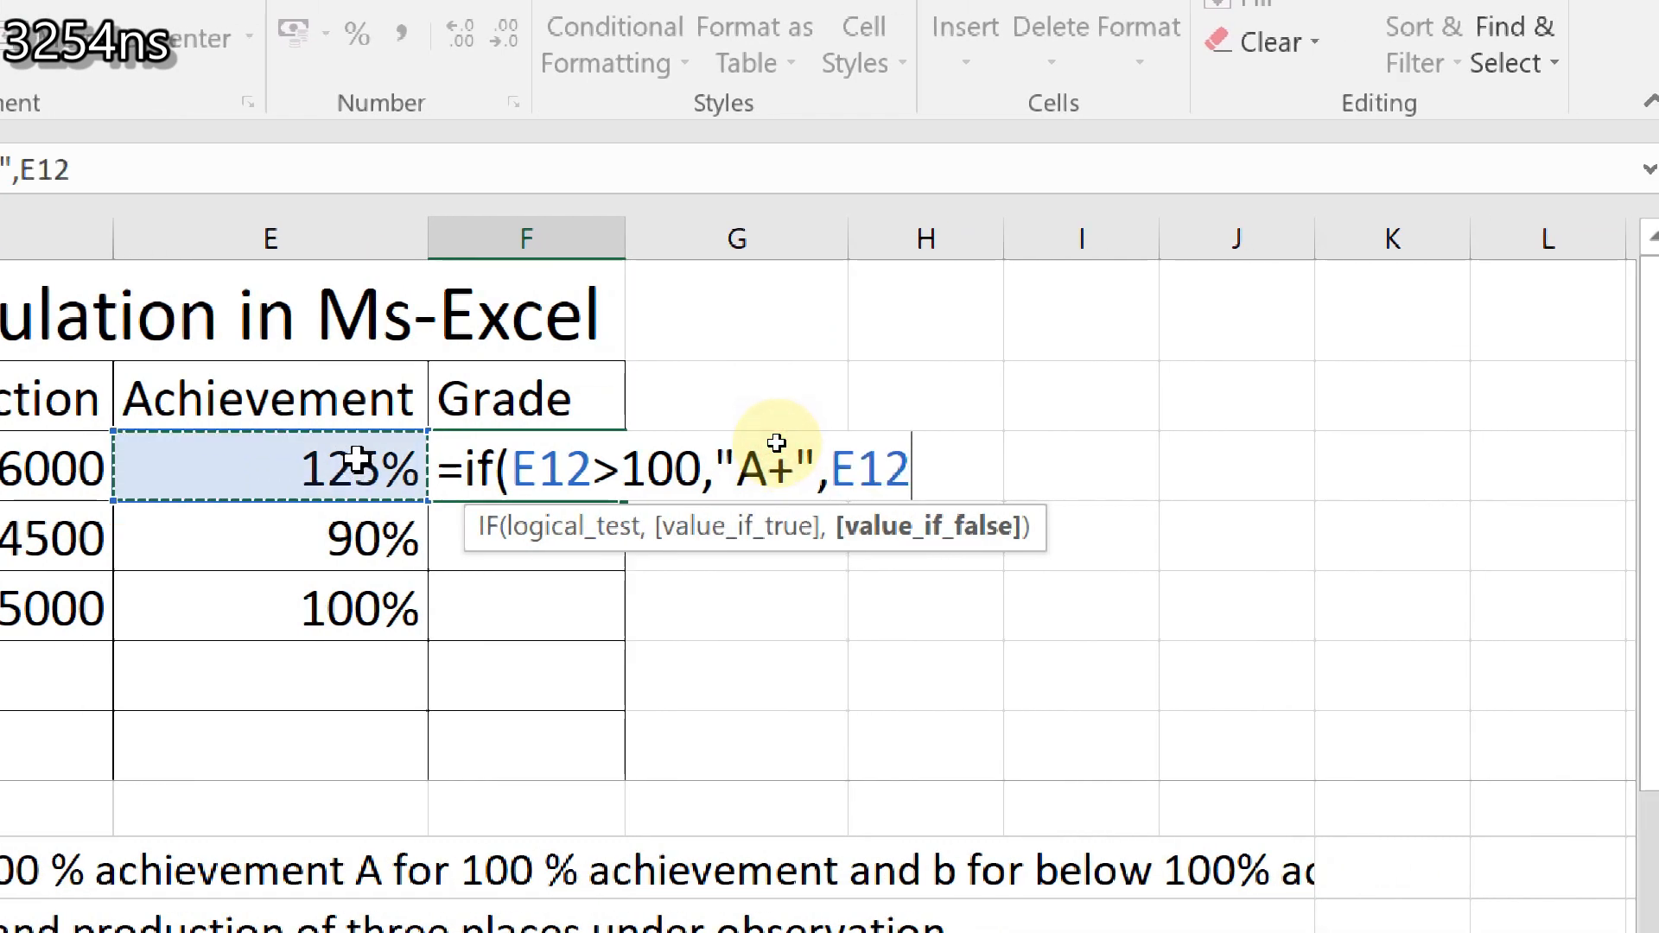
text(=100%)
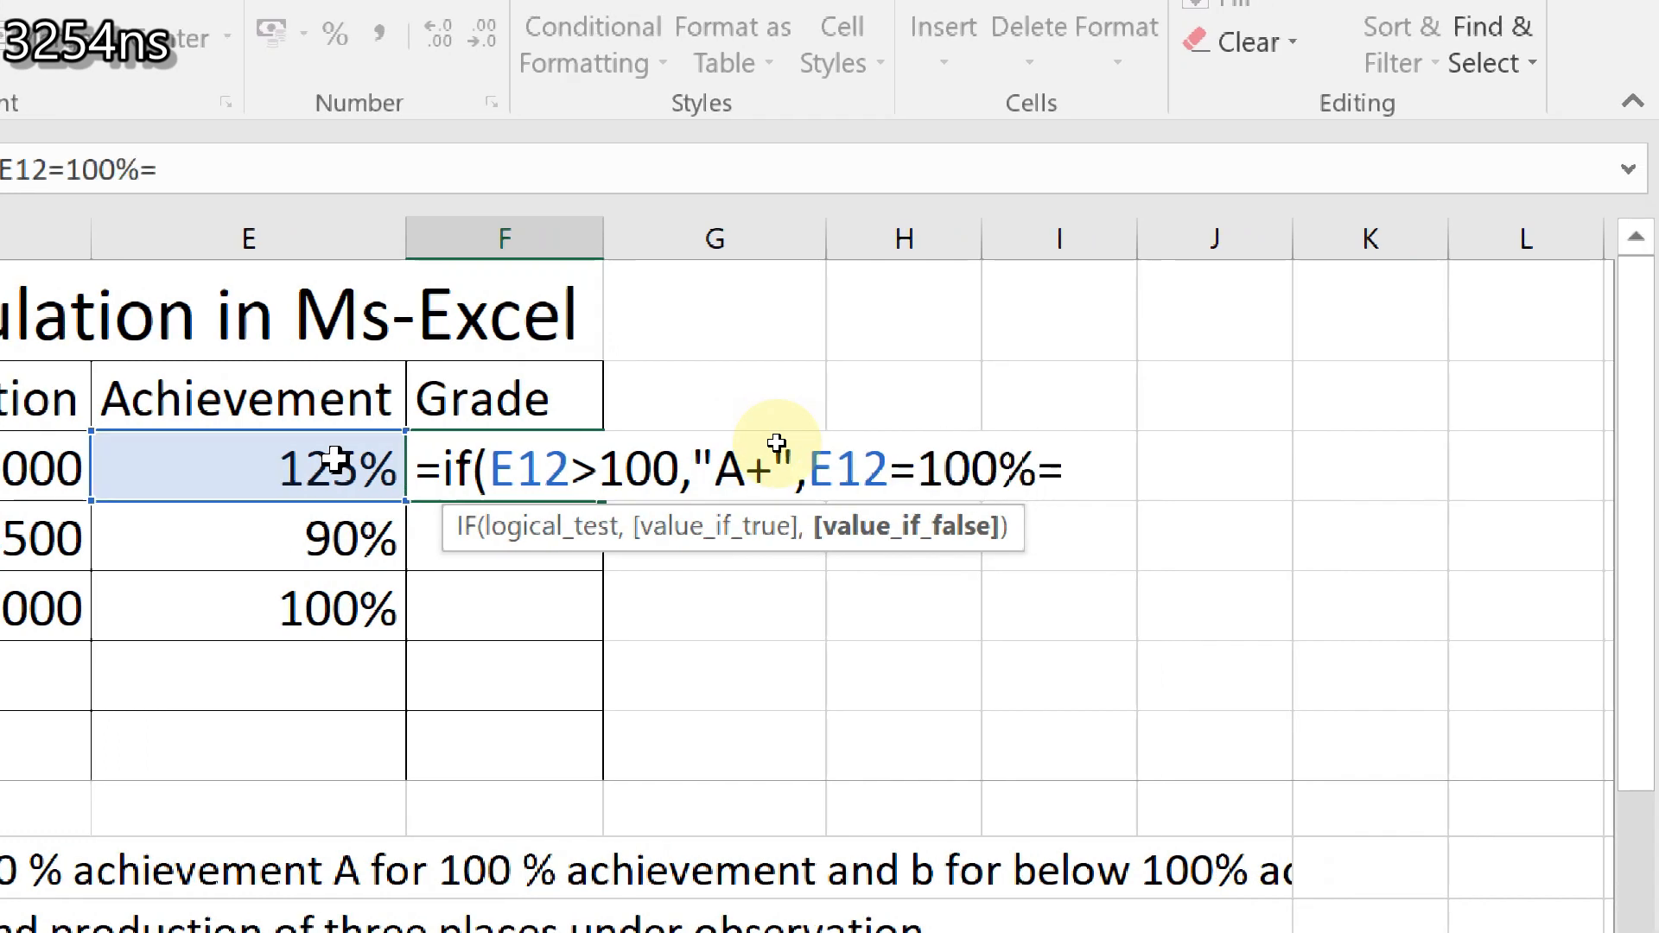
text(="A",)
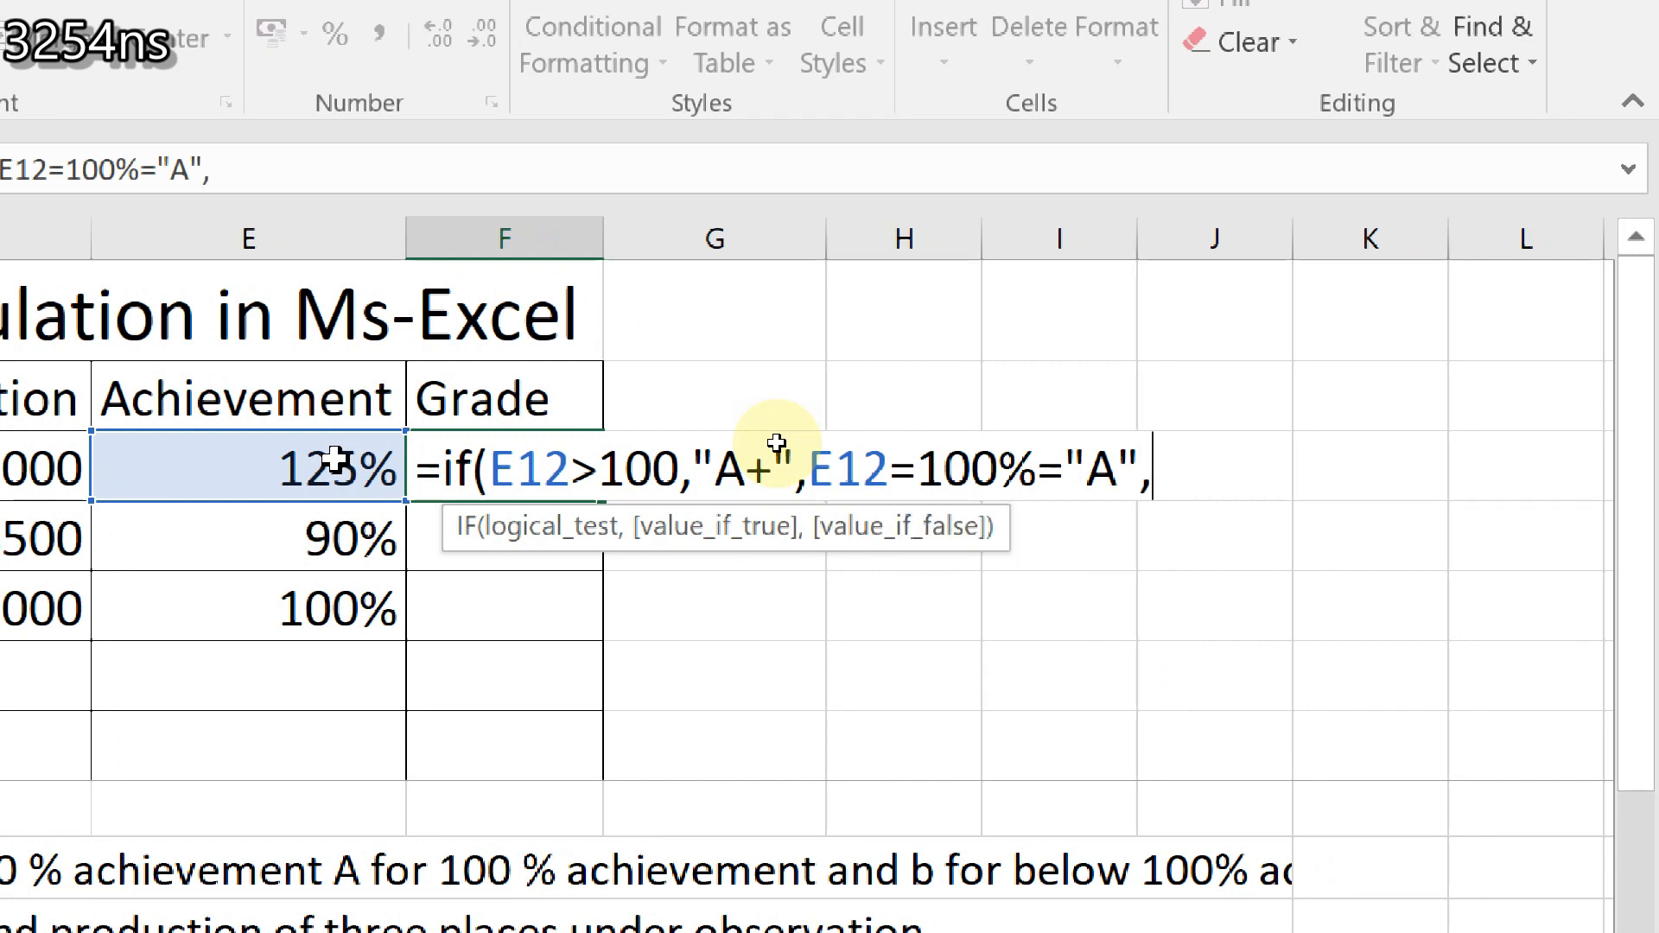
text("B)
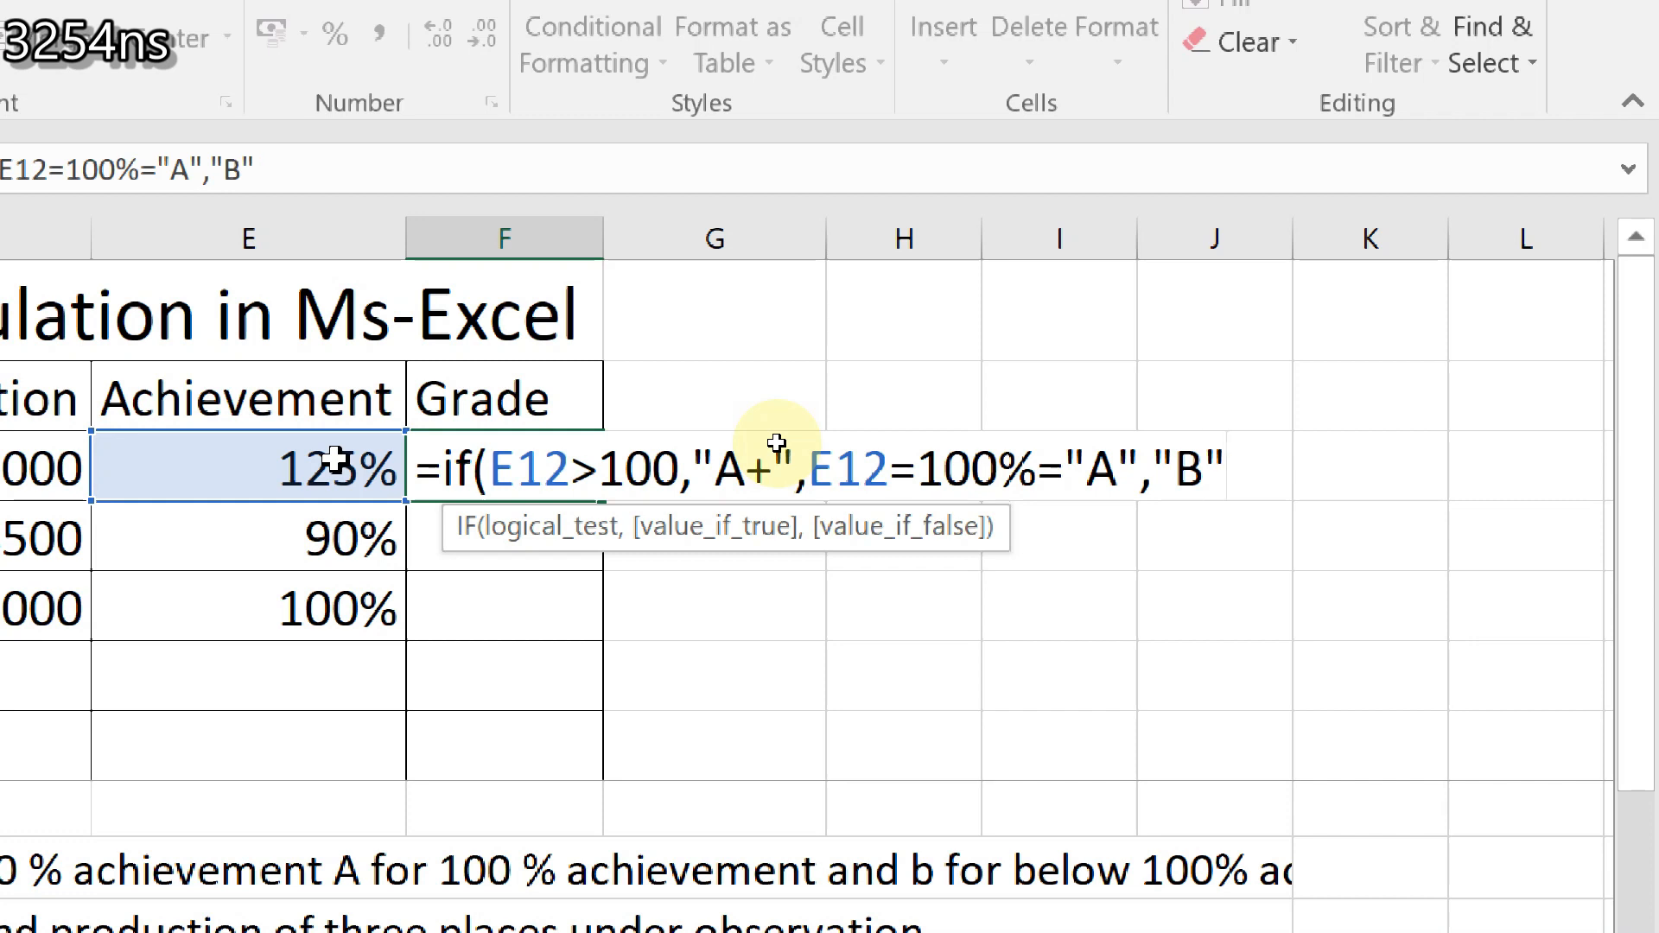
text("))
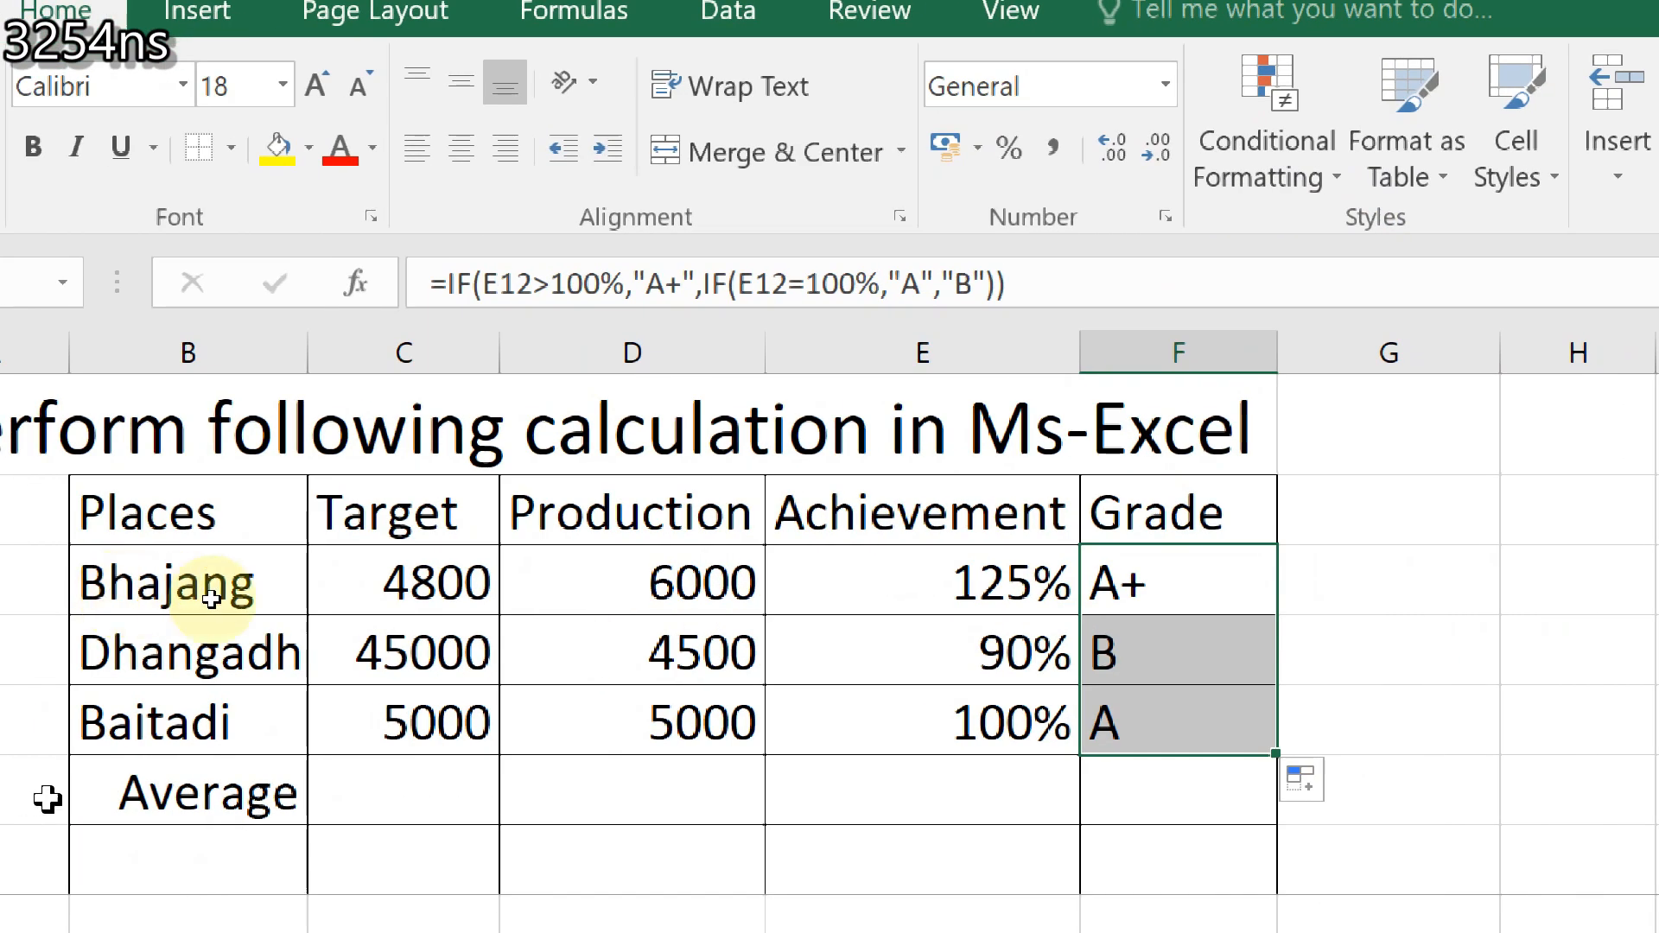
Start an AVERAGE formula for the Target column in cell C15, with C12 as the first referenced cell
click(555, 886)
double_click(398, 793)
text(=)
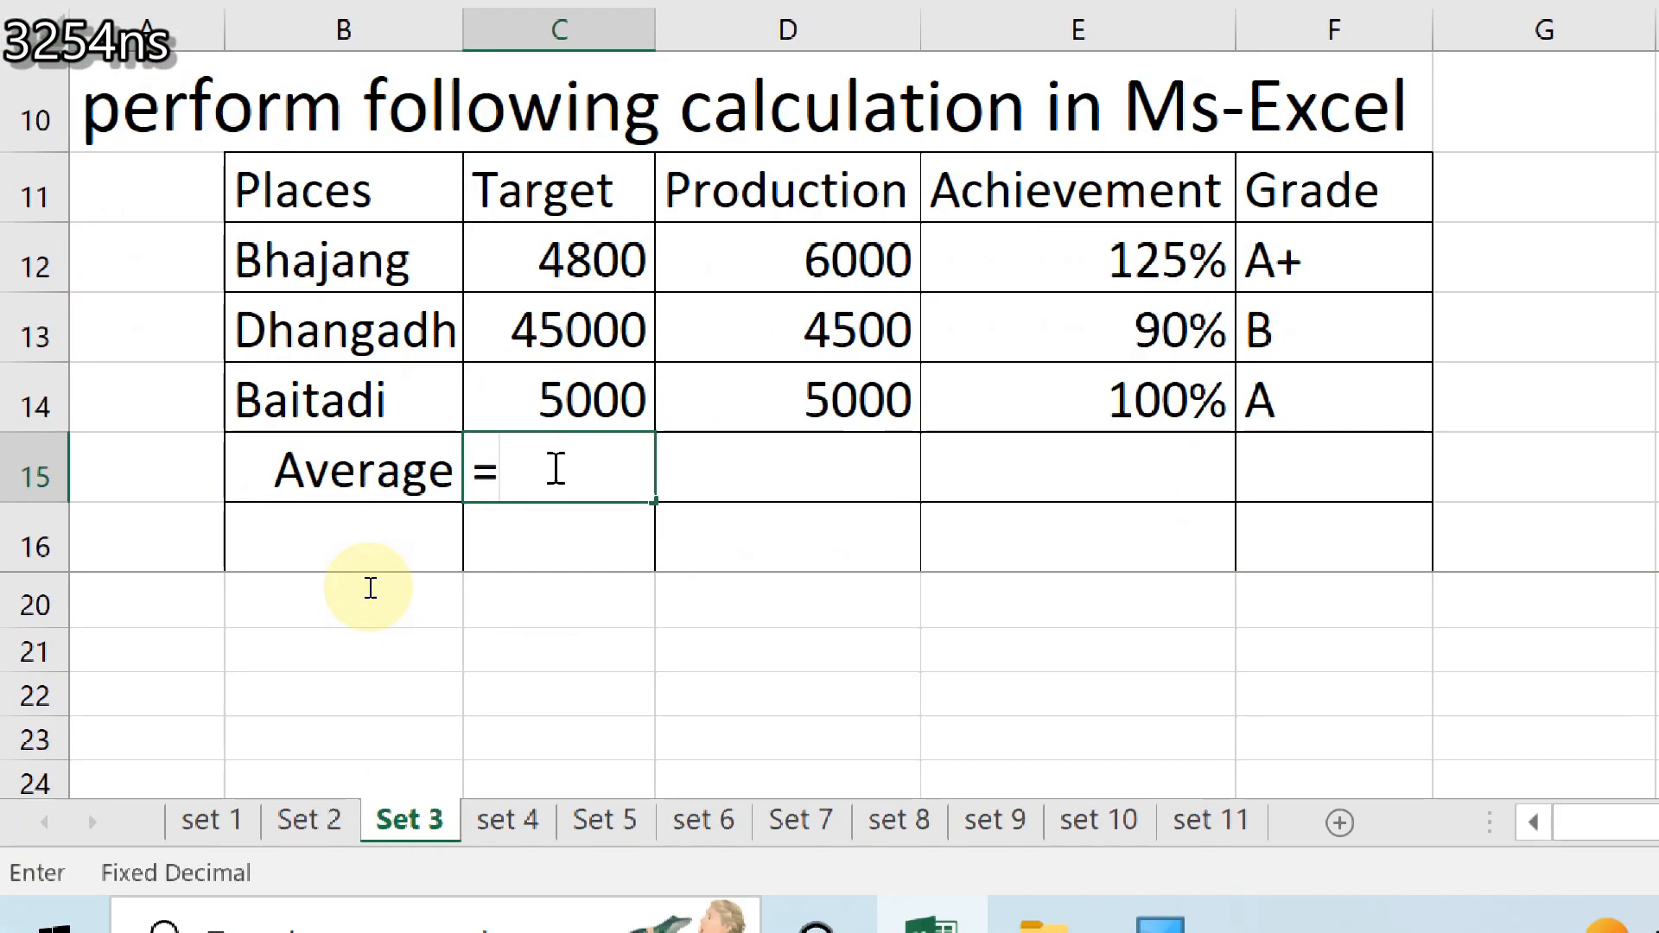
text(avera)
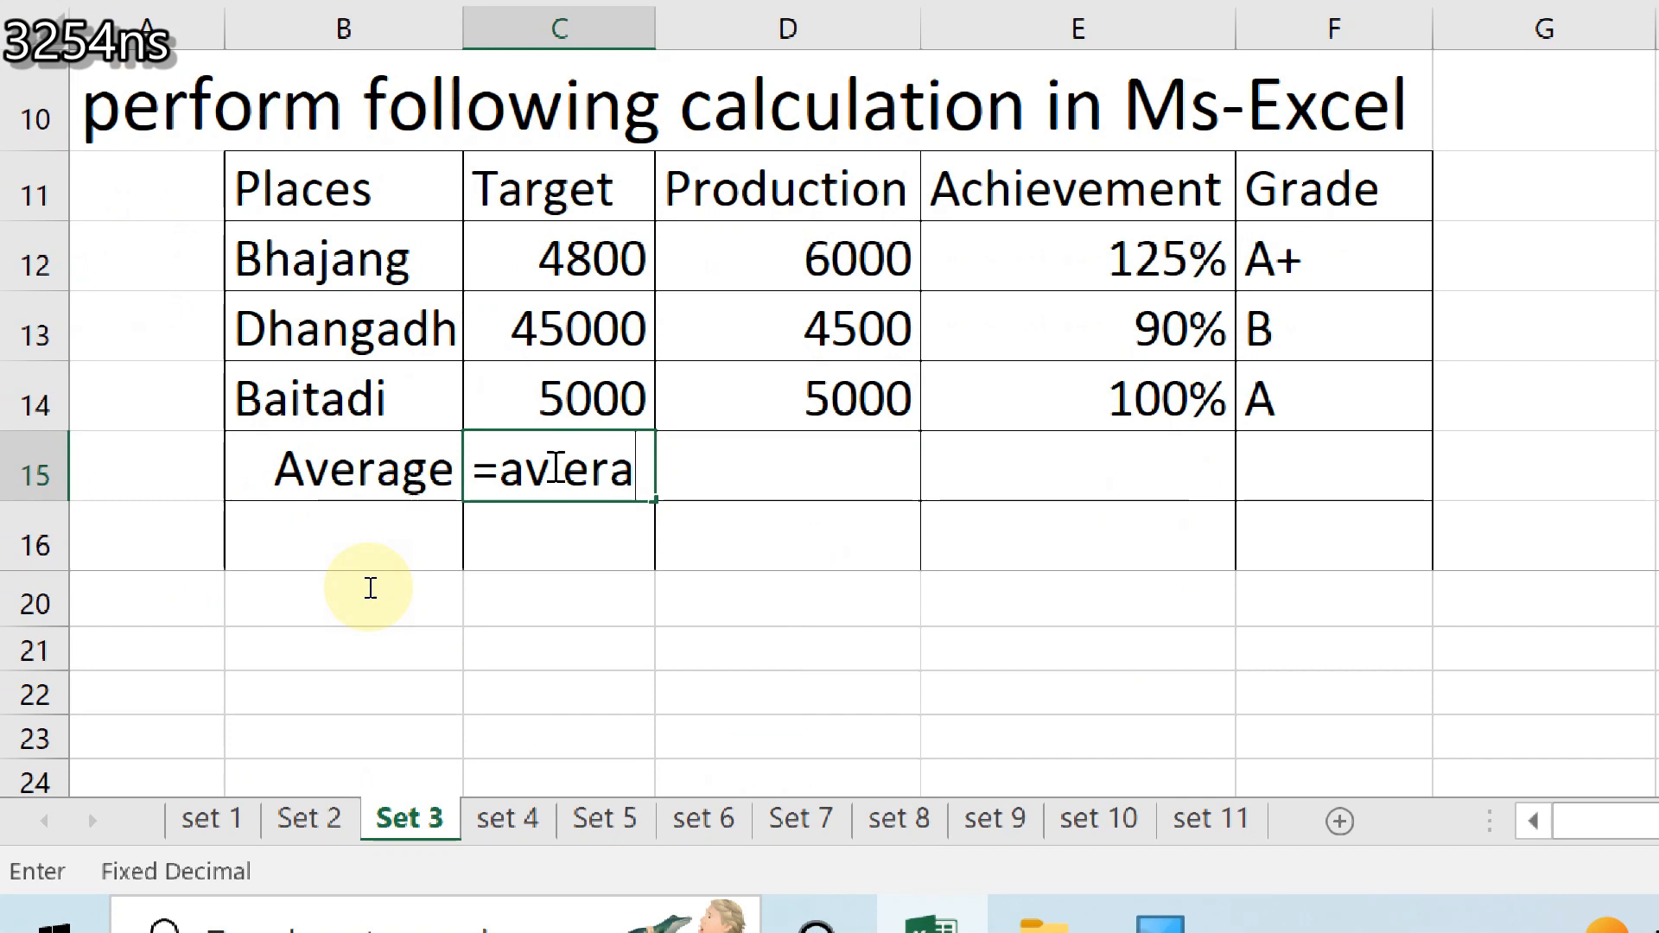
key(BackSpace)
key(BackSpace)
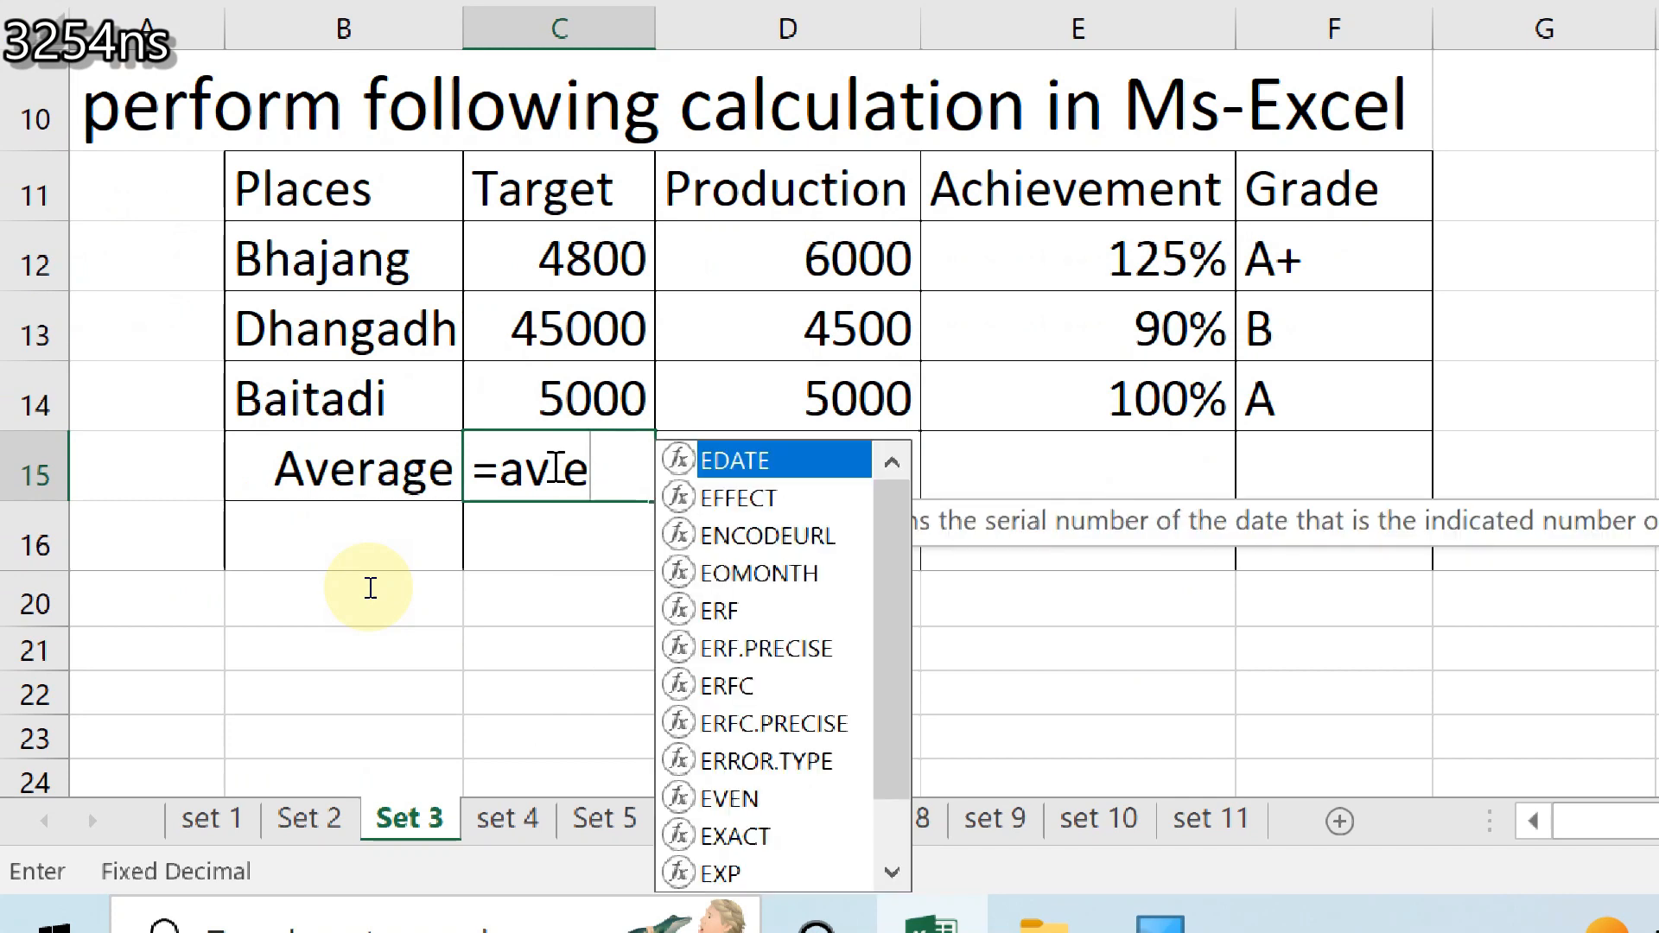
text(ra)
key(BackSpace)
key(BackSpace)
key(BackSpace)
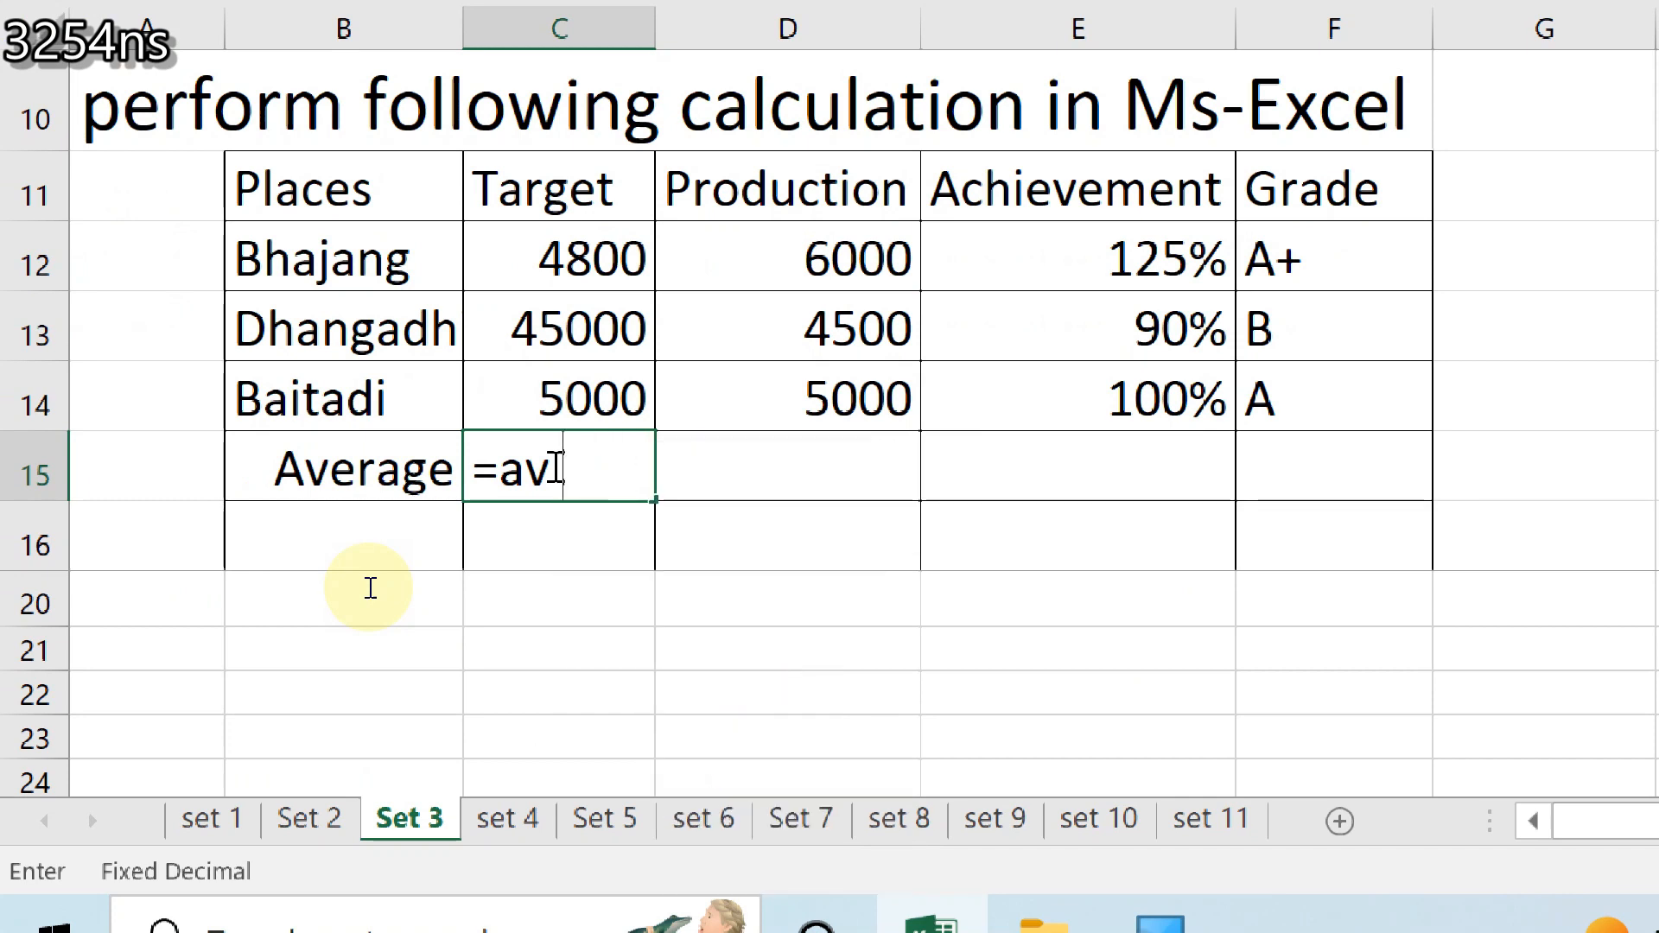
text(era)
key(Tab)
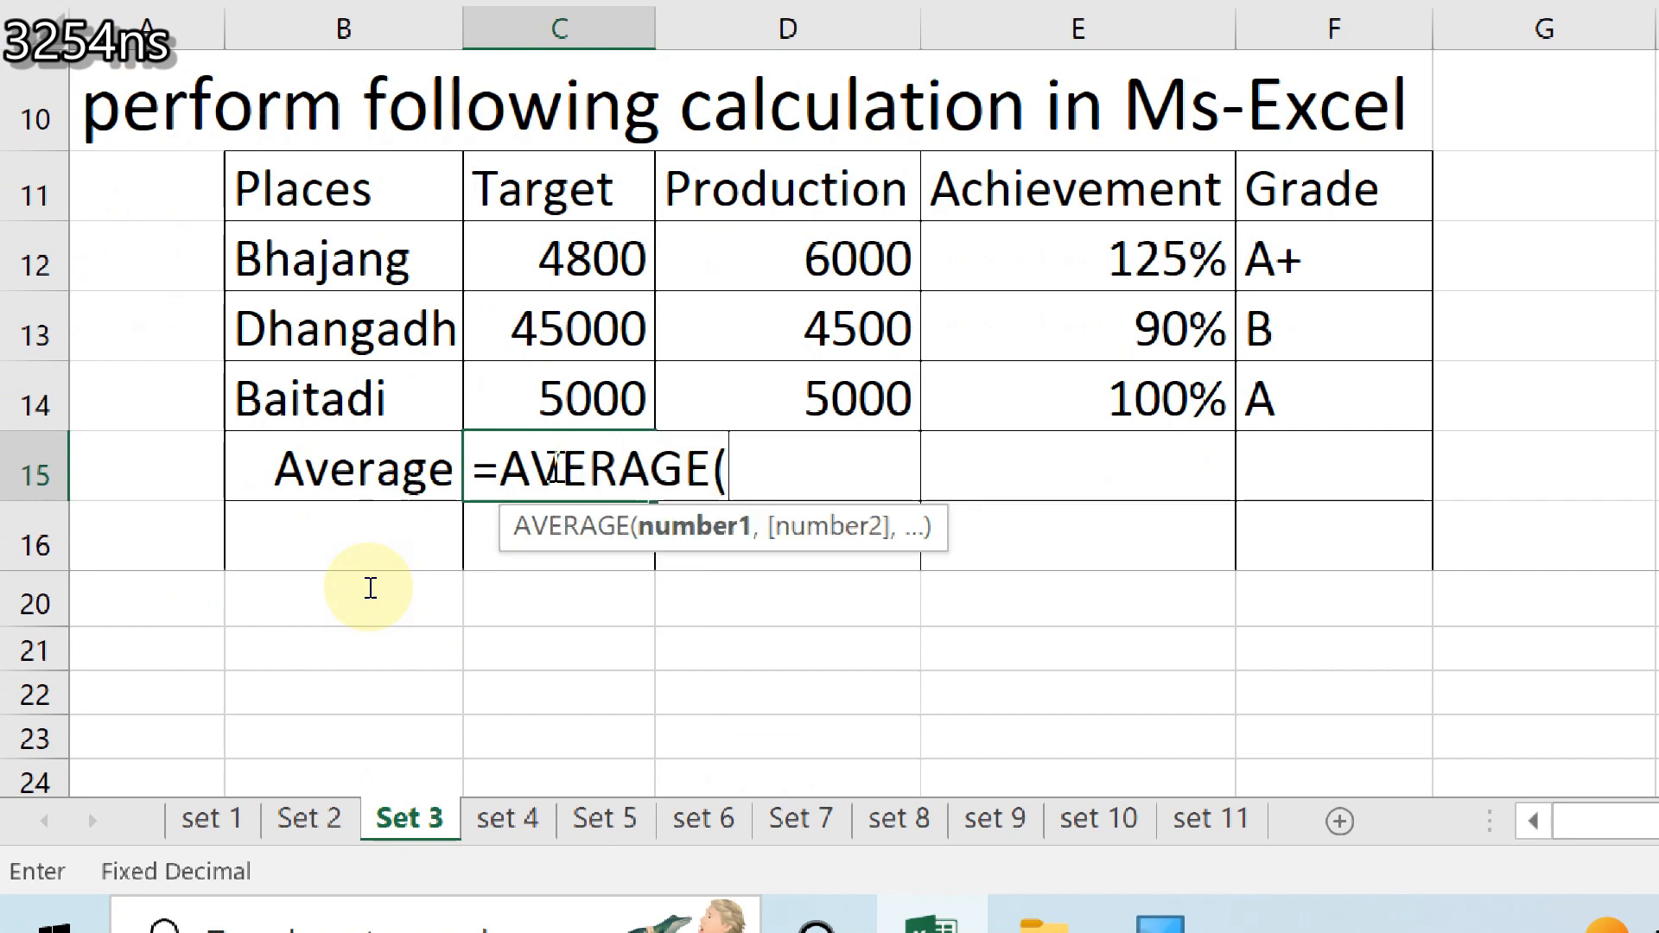
click(563, 258)
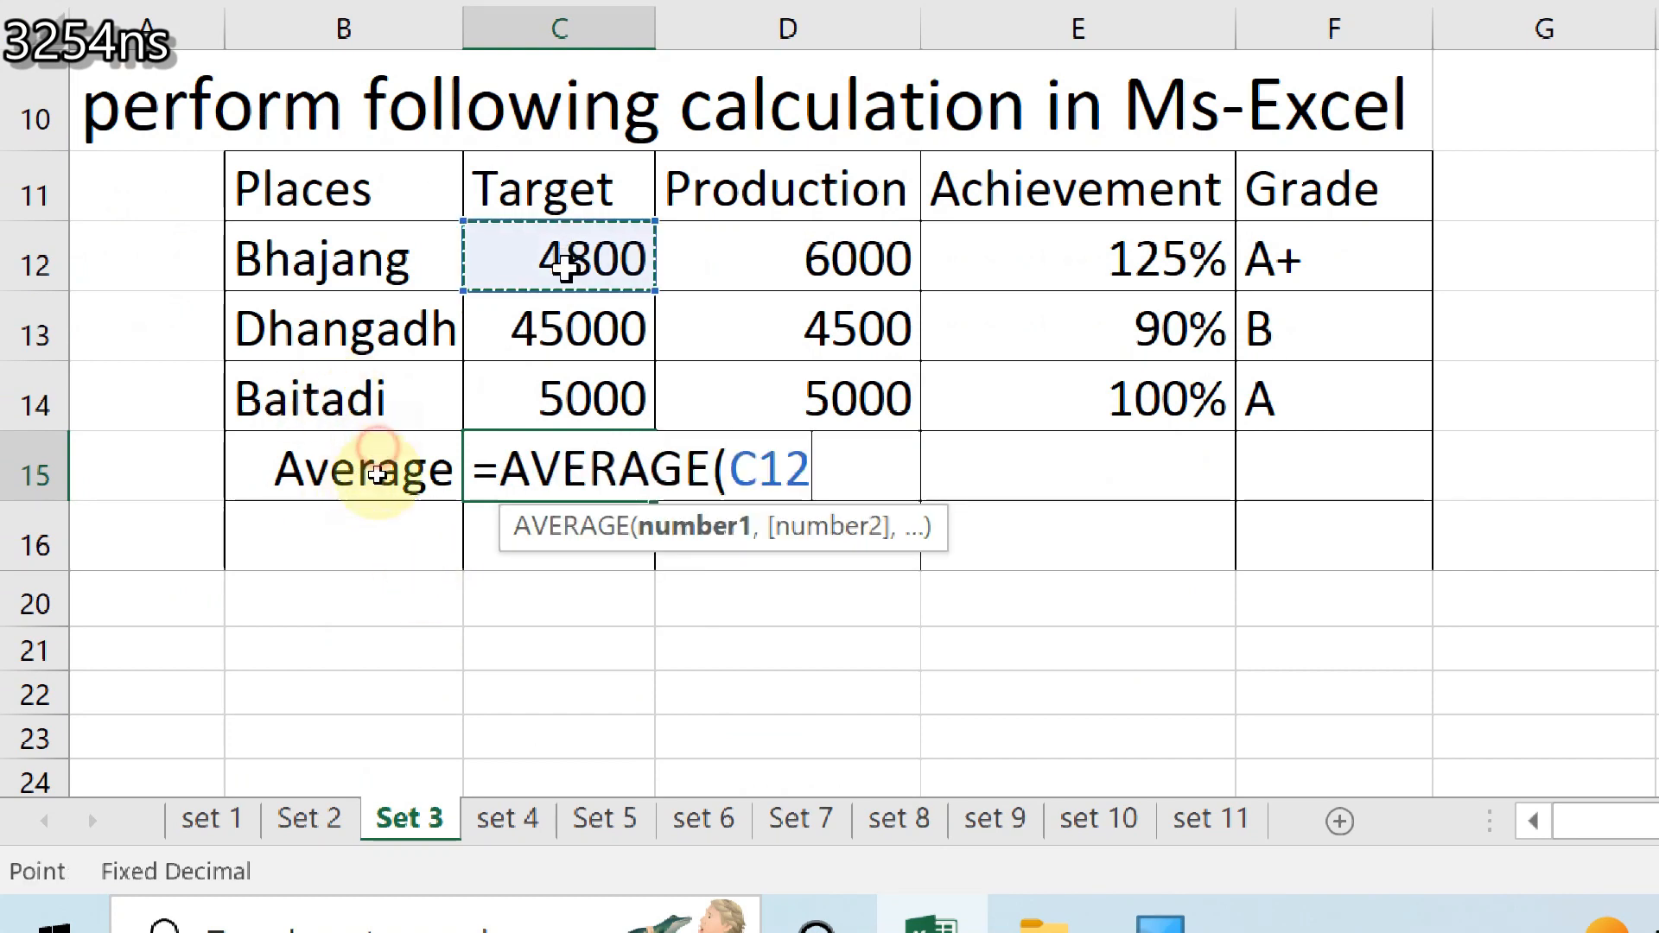